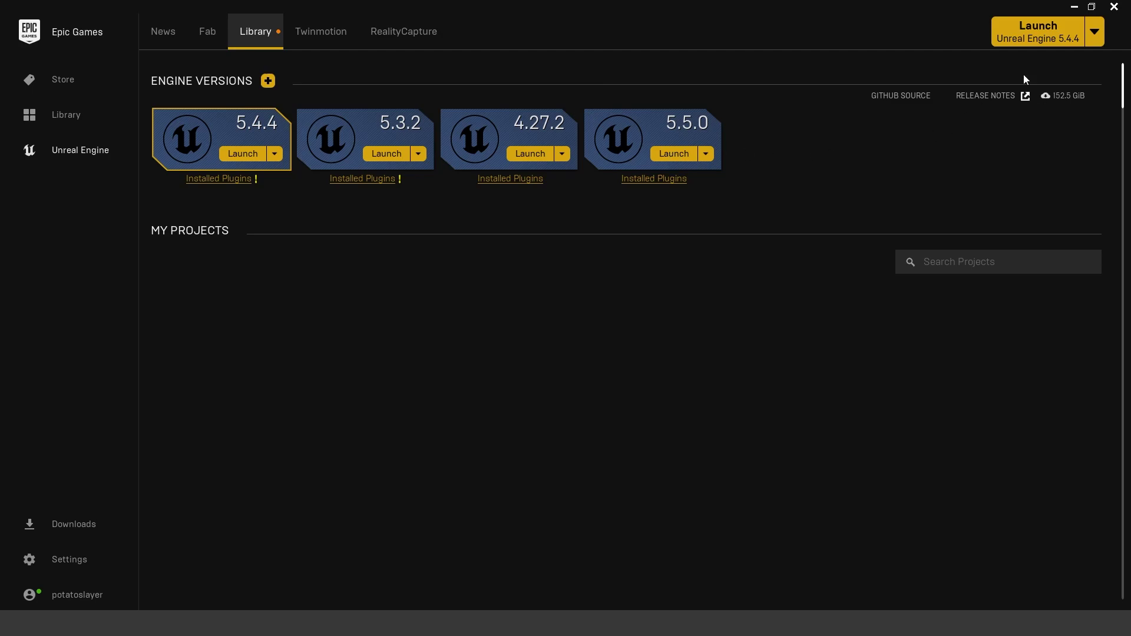
Switch over to the already-open Unreal Editor window.
click(1075, 6)
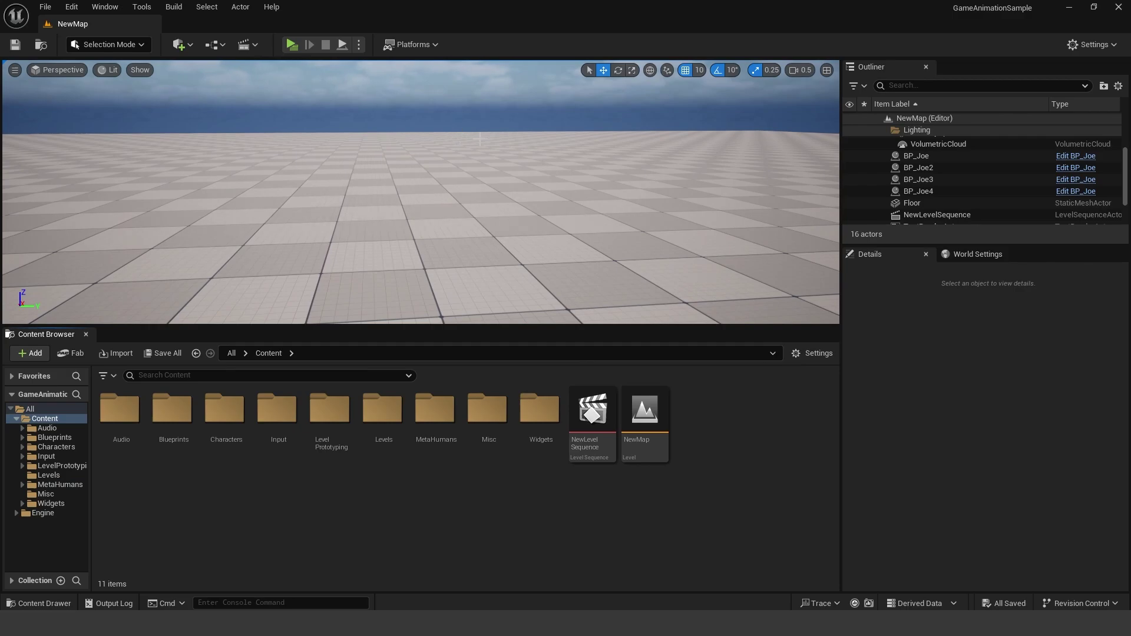
Back in the launcher, search the Library's owned assets for 'metahuman plugin'.
key(alt+Tab)
click(997, 75)
text(metahu)
click(246, 34)
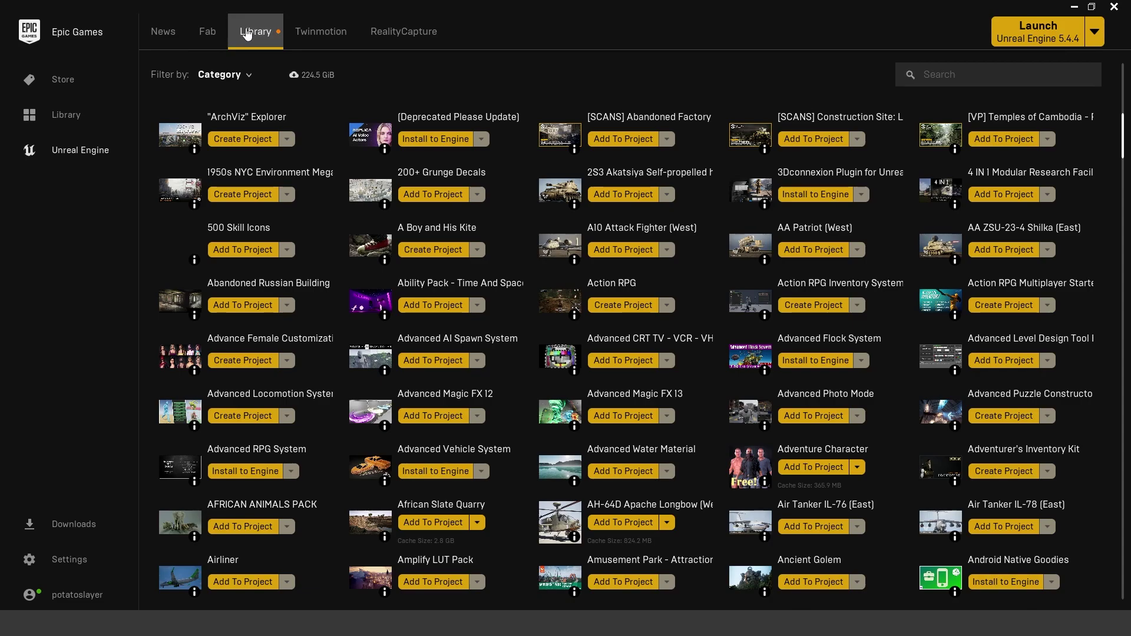
click(996, 76)
text(metahuman plugi)
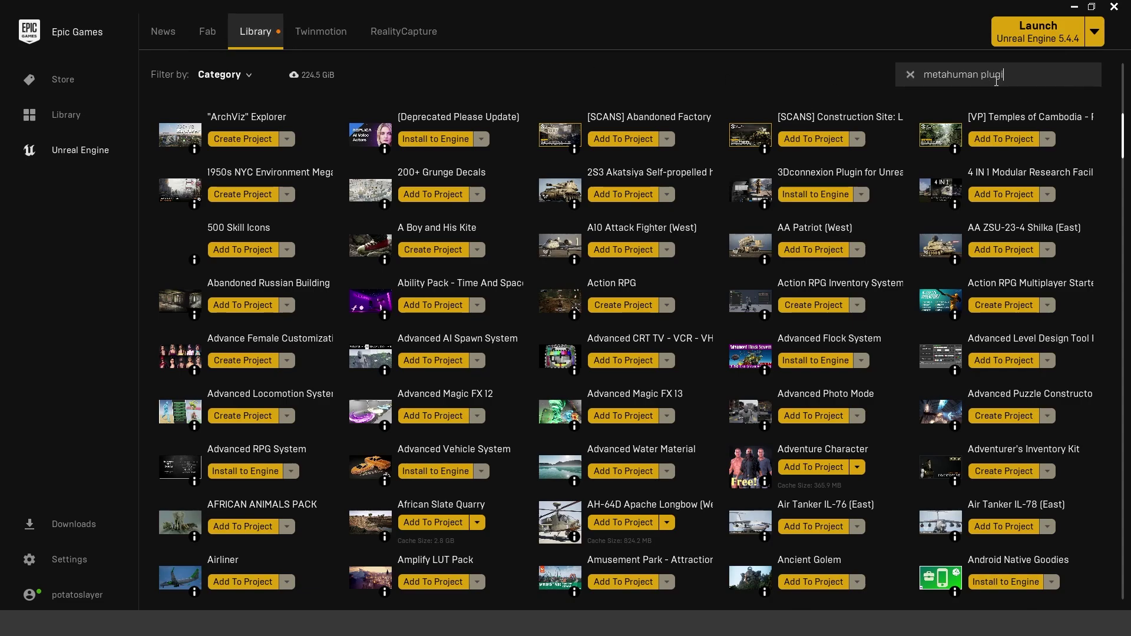
text(n)
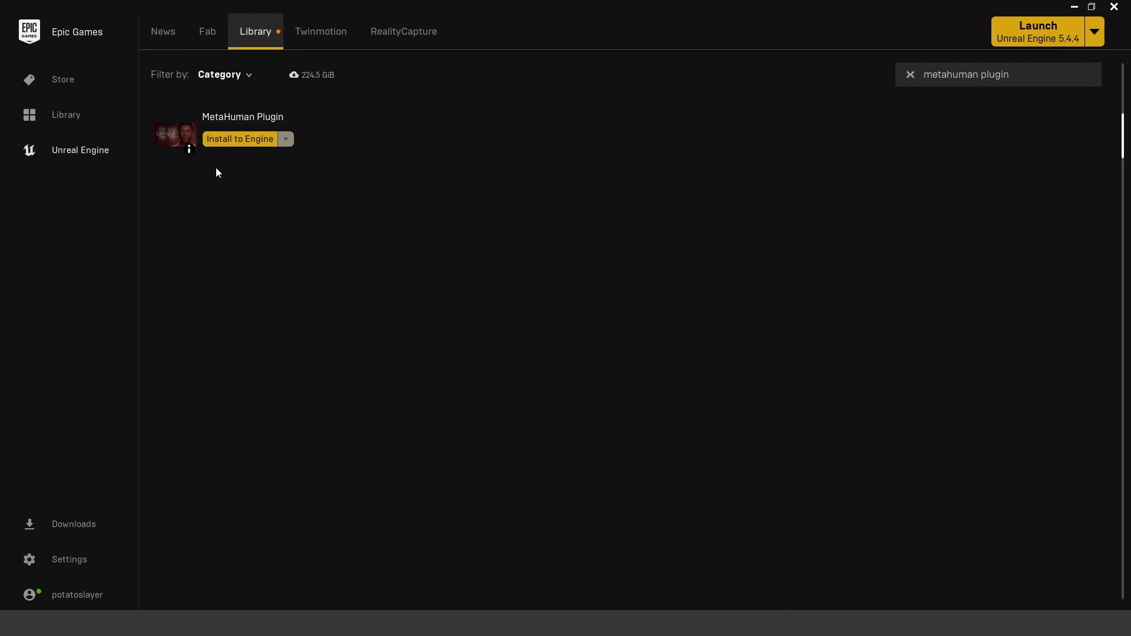
On fab.com, search Unreal Engine content for 'metahuman plugin', open the MetaHuman Plugin listing, then minimise the browser.
click(267, 122)
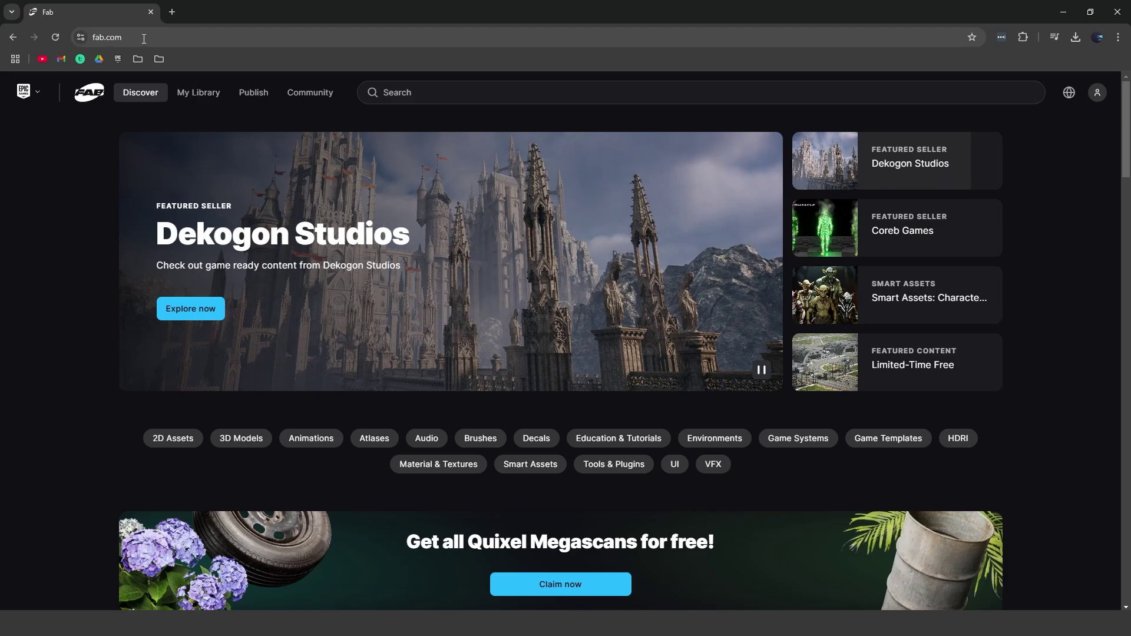
click(508, 92)
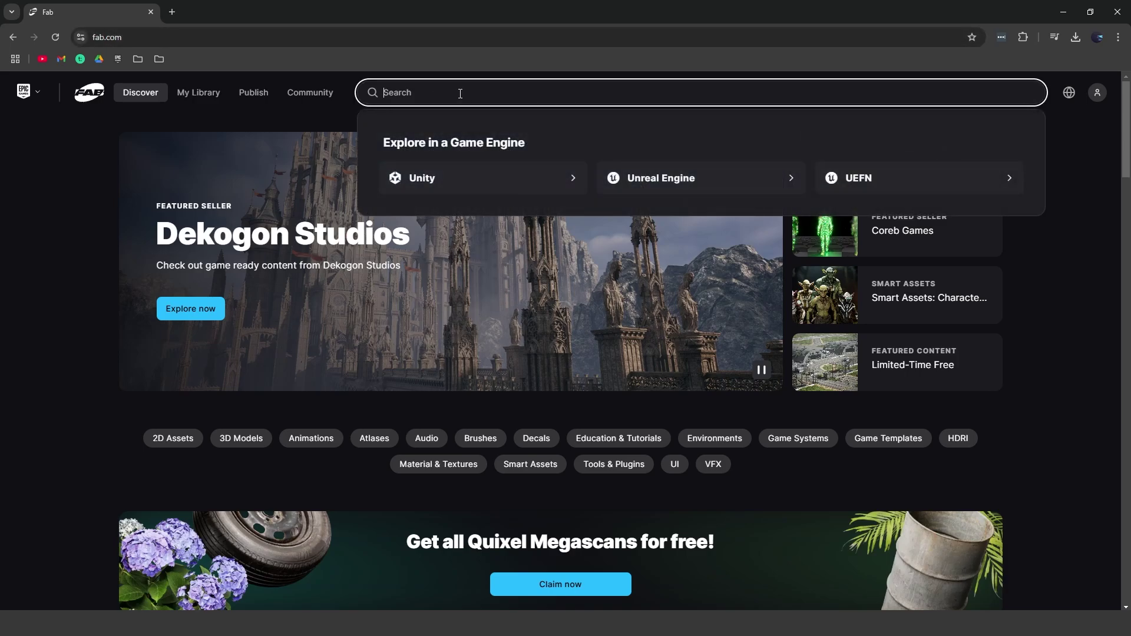
click(681, 179)
click(572, 86)
text(metahuman plugin)
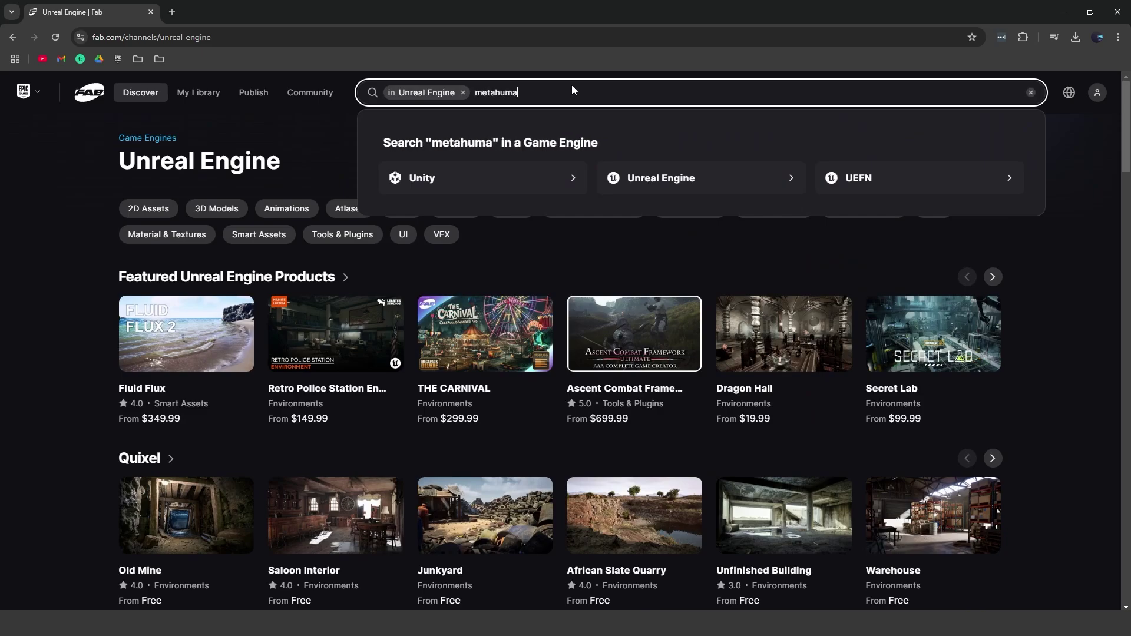
key(Return)
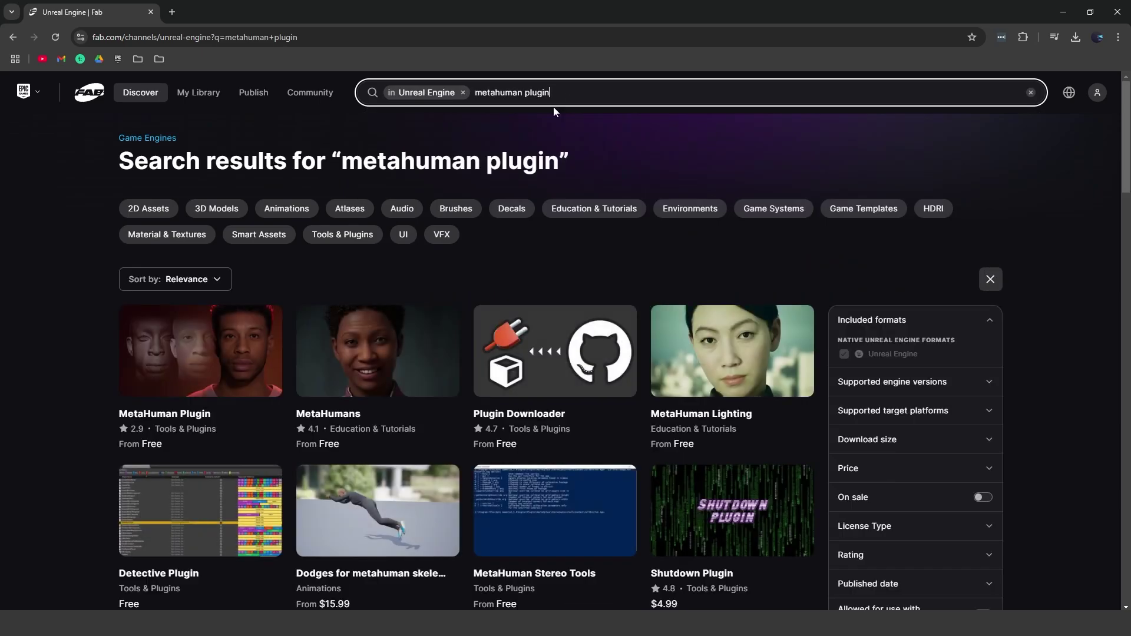
click(194, 371)
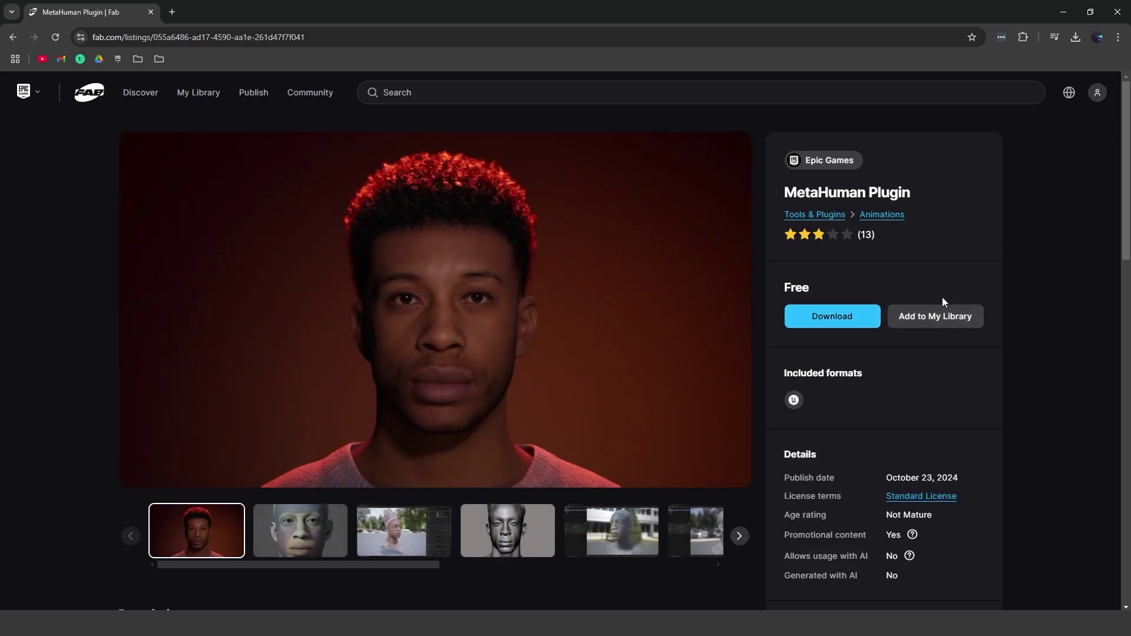
click(1063, 11)
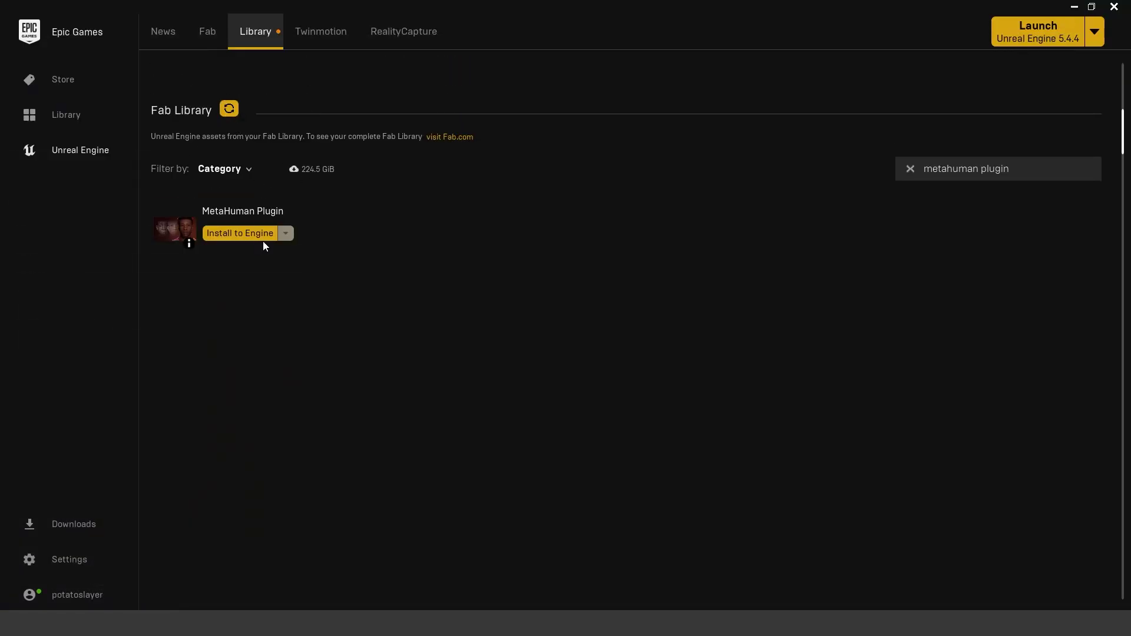
Check which engine versions (5.4, 5.3) can take the MetaHuman Plugin, then cancel the install.
click(243, 234)
click(505, 313)
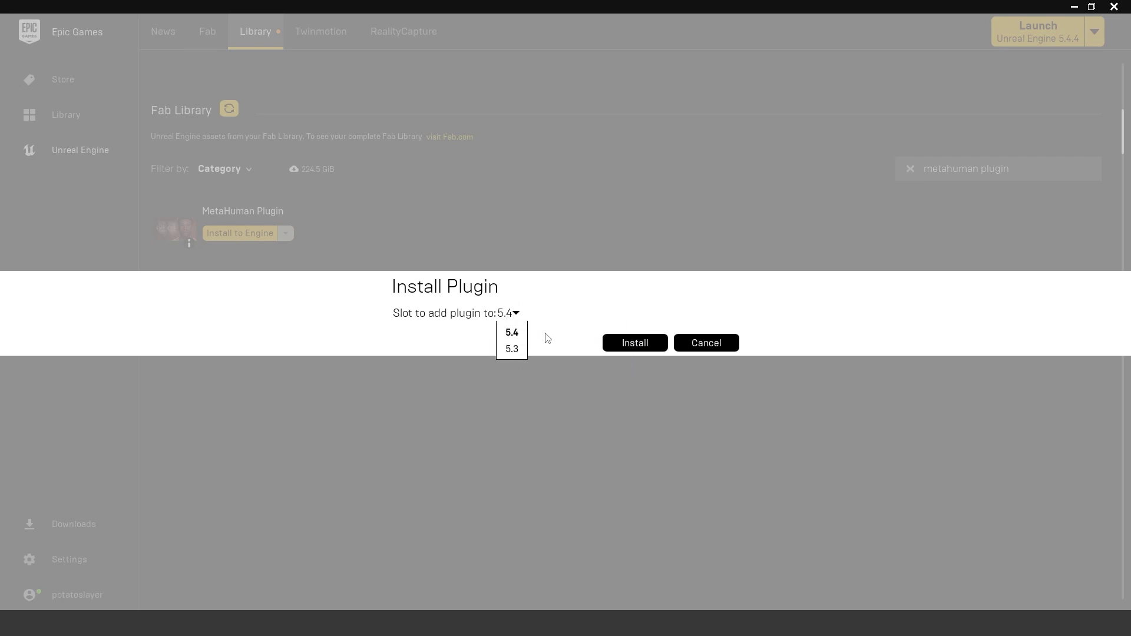
click(709, 346)
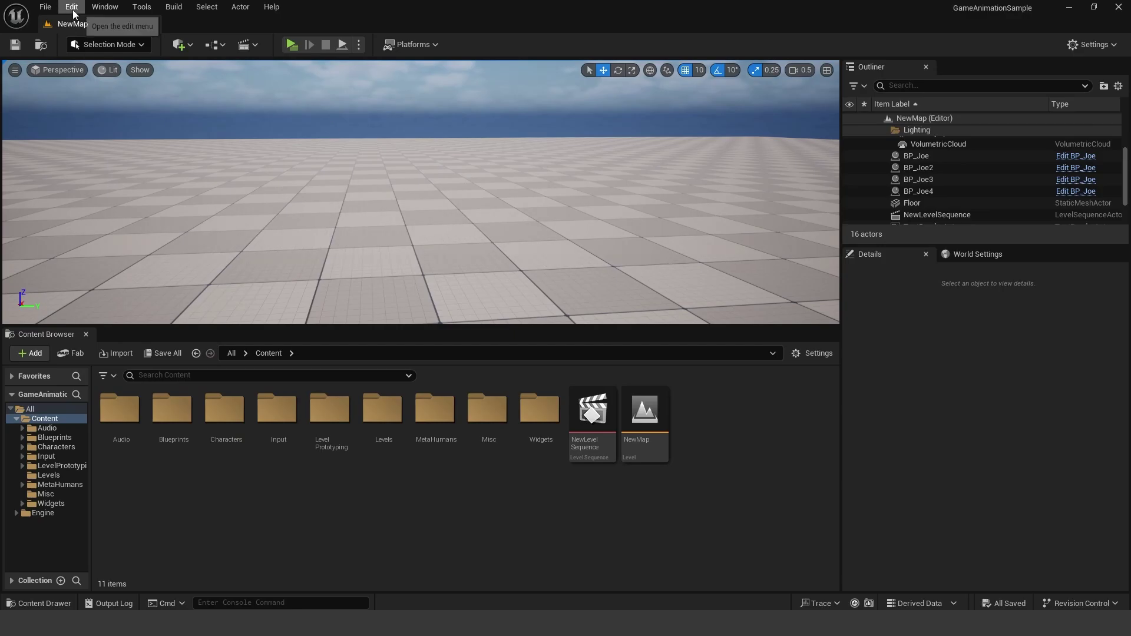
click(72, 9)
click(100, 206)
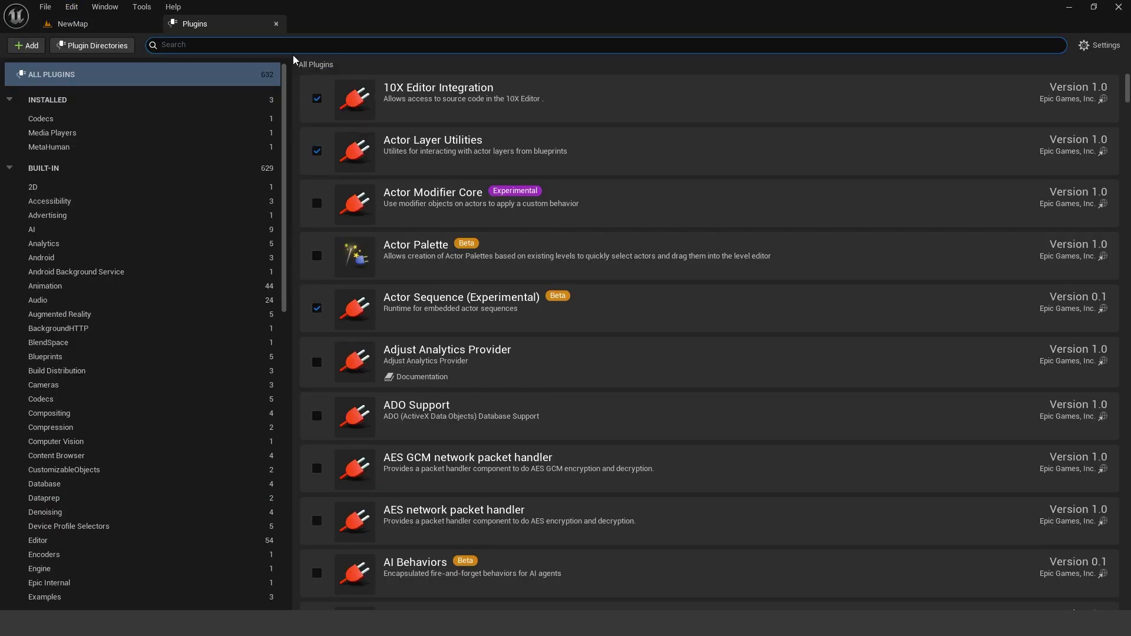
text(metah)
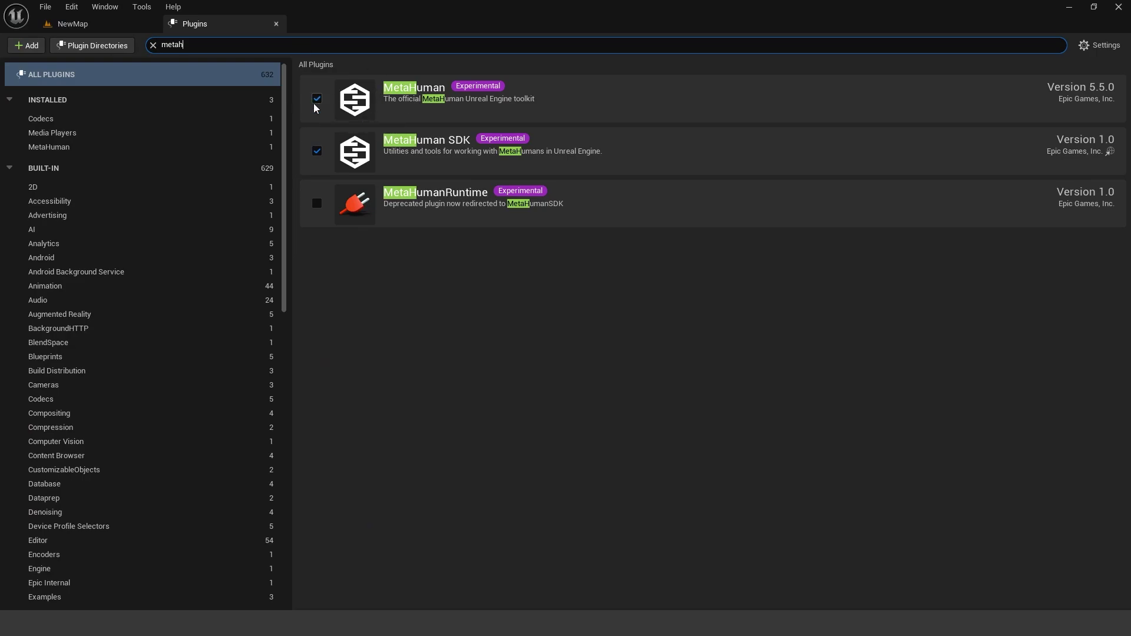
click(276, 24)
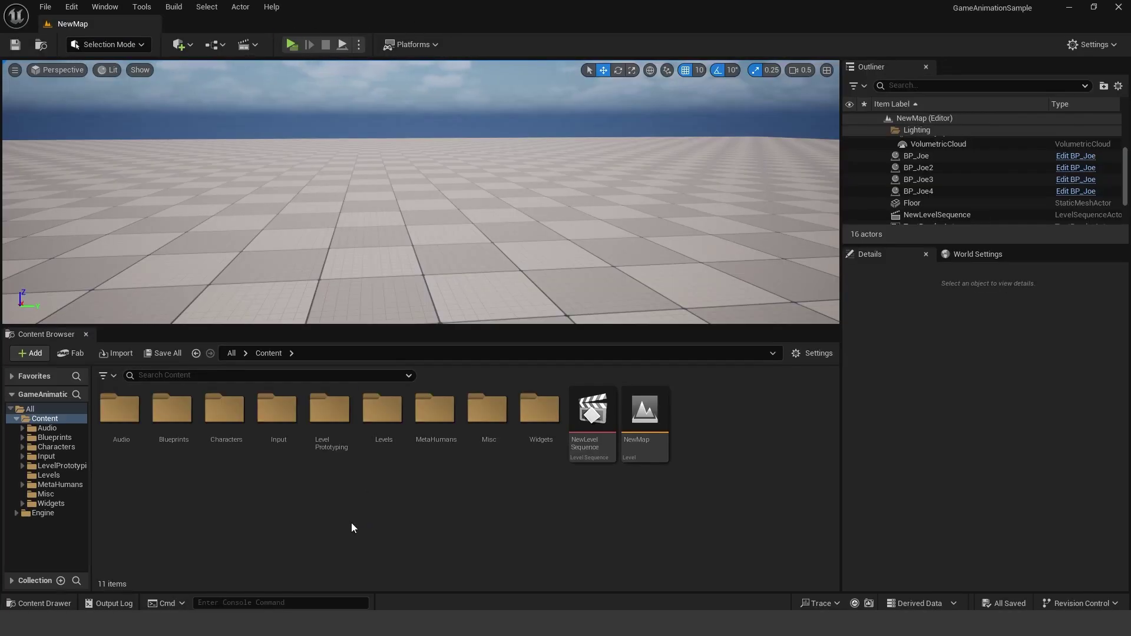
mouse_move(160, 623)
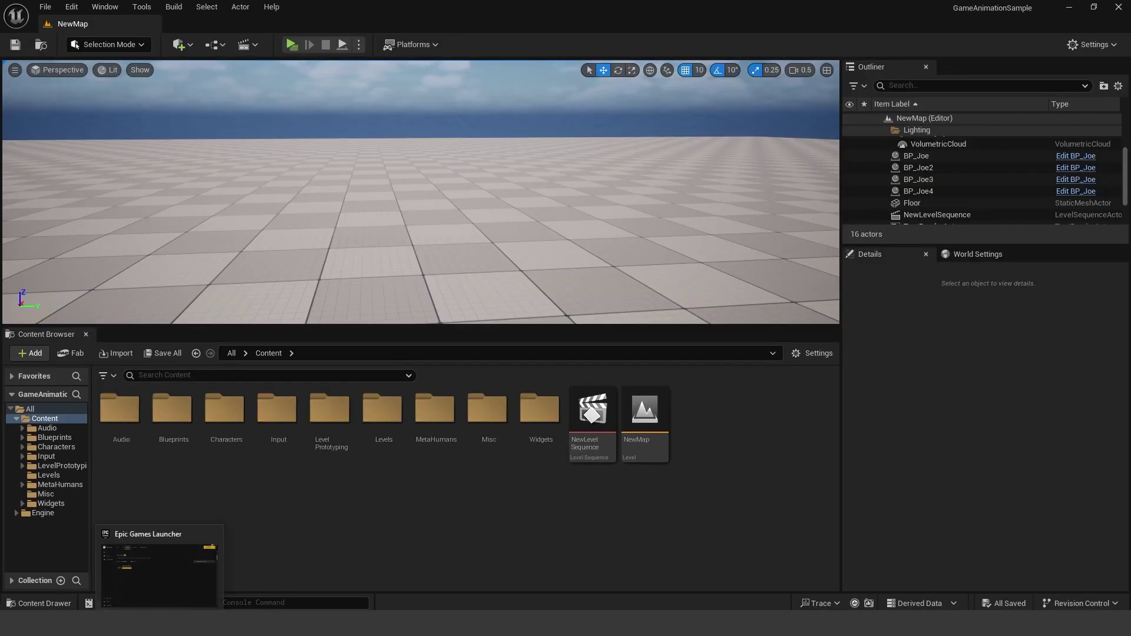
click(160, 623)
Search the Library for 'quixel bridge' and confirm it is already installed to all compatible engines.
drag(1040, 169, 849, 161)
key(BackSpace)
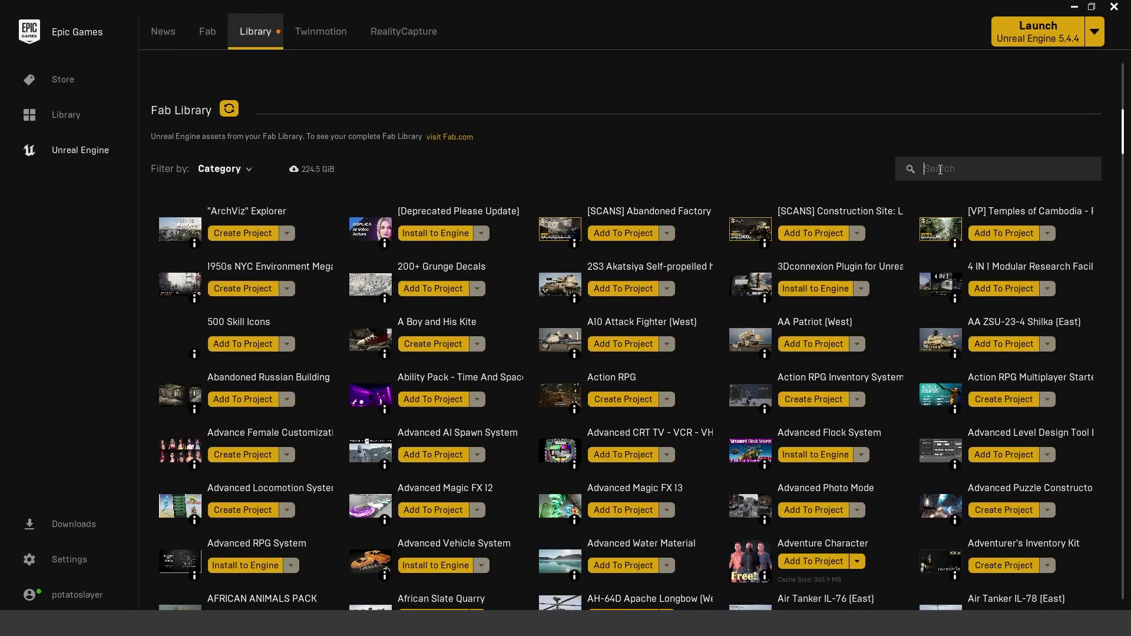
text(quixel bridge)
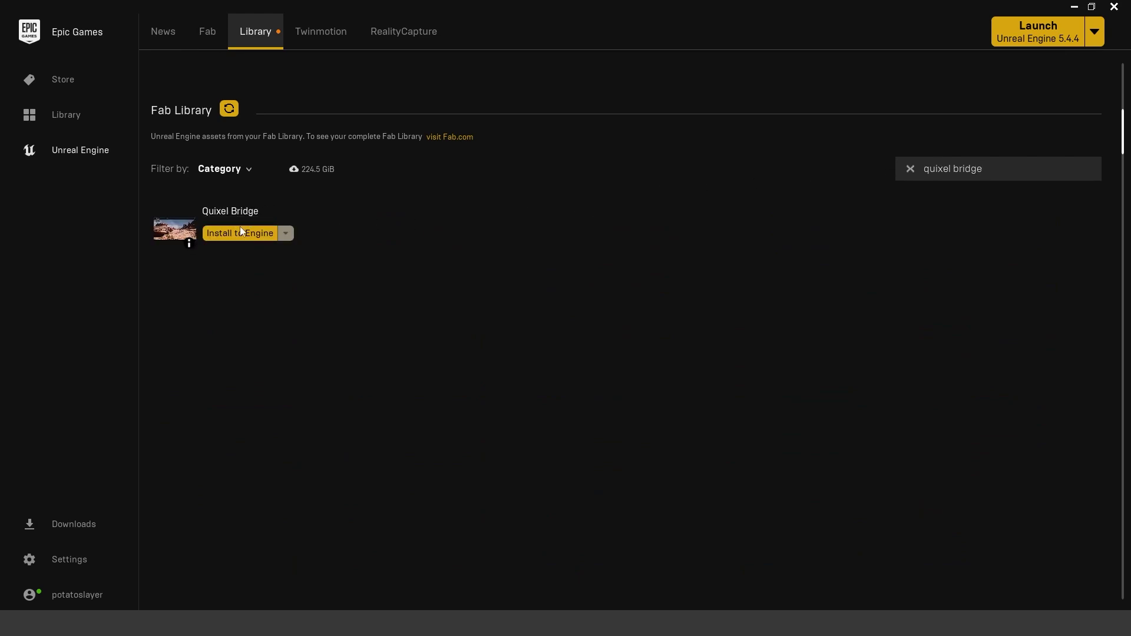
click(258, 235)
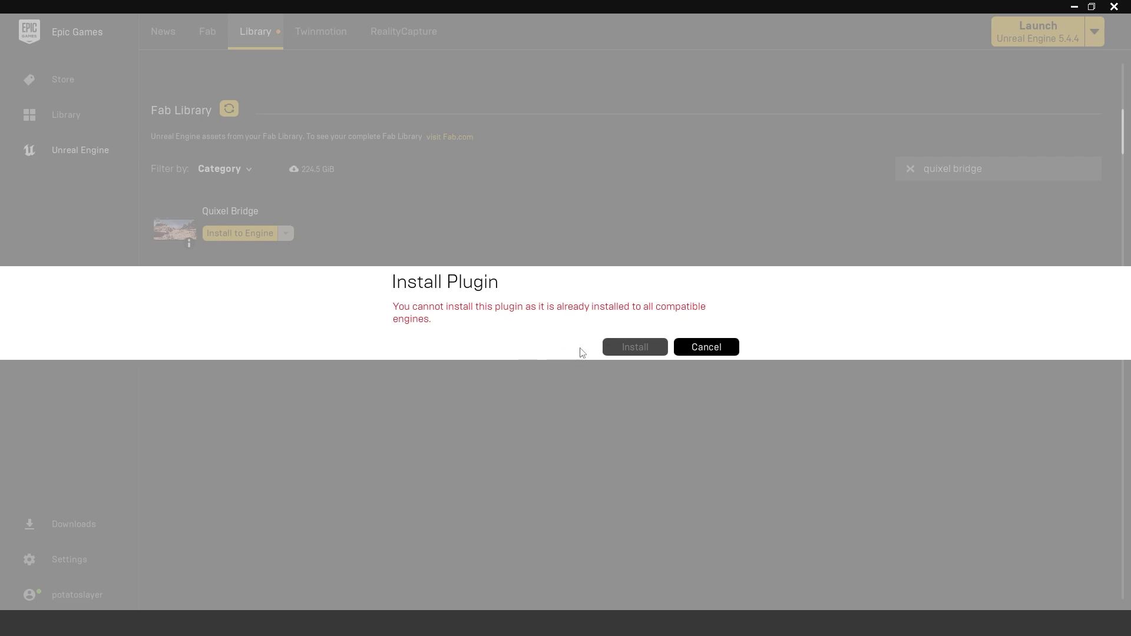
click(702, 351)
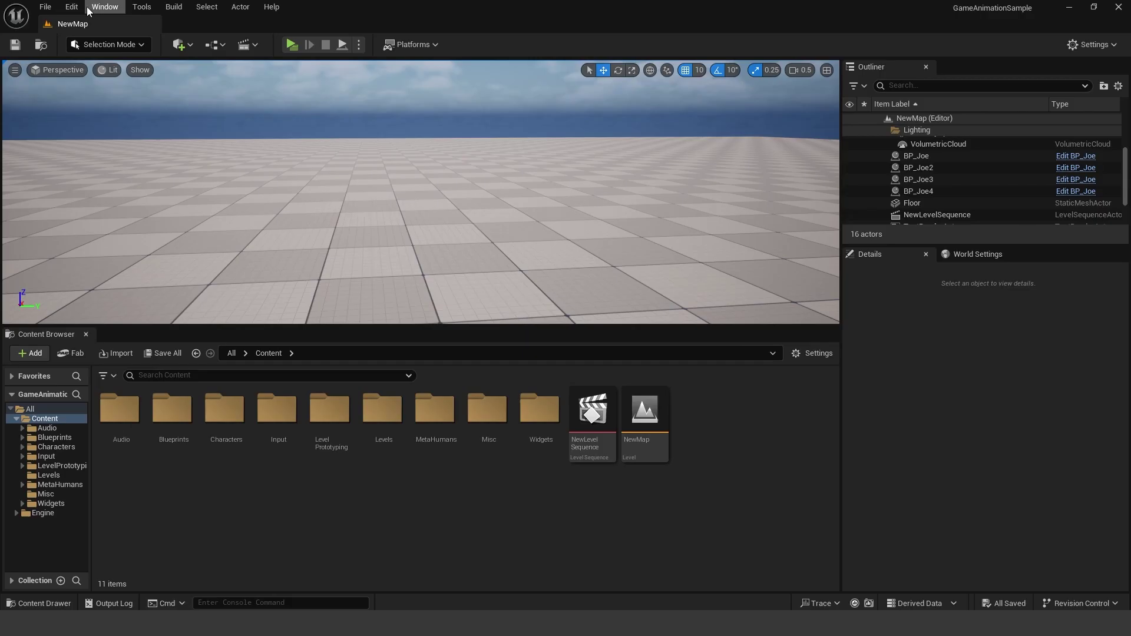
click(72, 7)
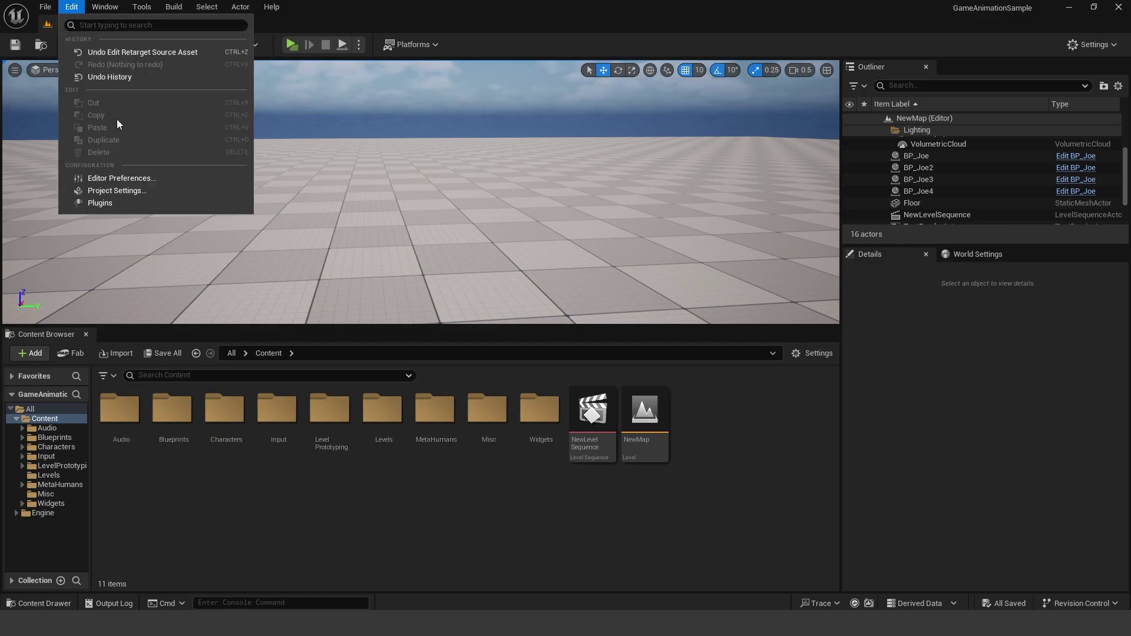
Enable the Bridge plugin from a 'bridge' plugin search and open Quixel Bridge from the Window menu.
click(108, 205)
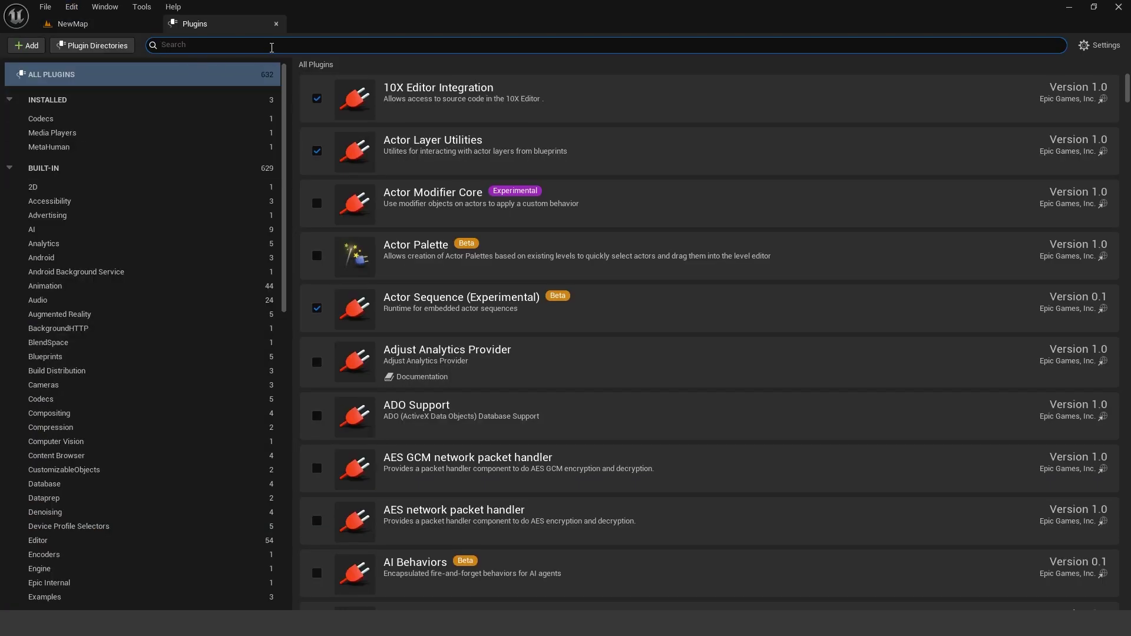
text(birdge)
key(BackSpace)
key(BackSpace)
key(BackSpace)
key(BackSpace)
key(BackSpace)
text(ridge)
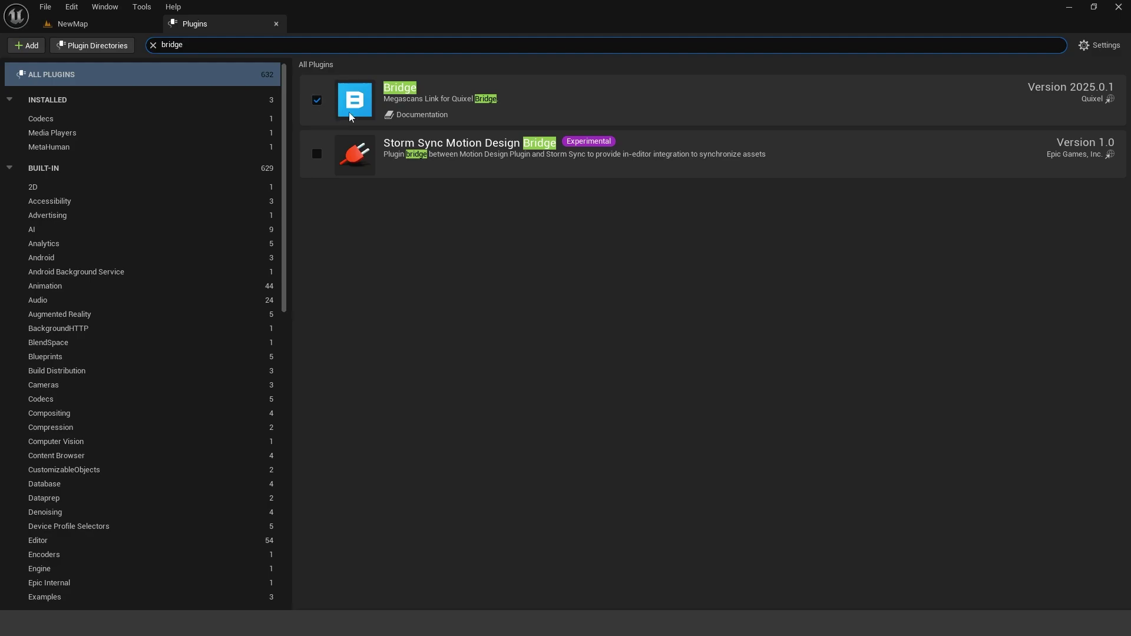
click(317, 100)
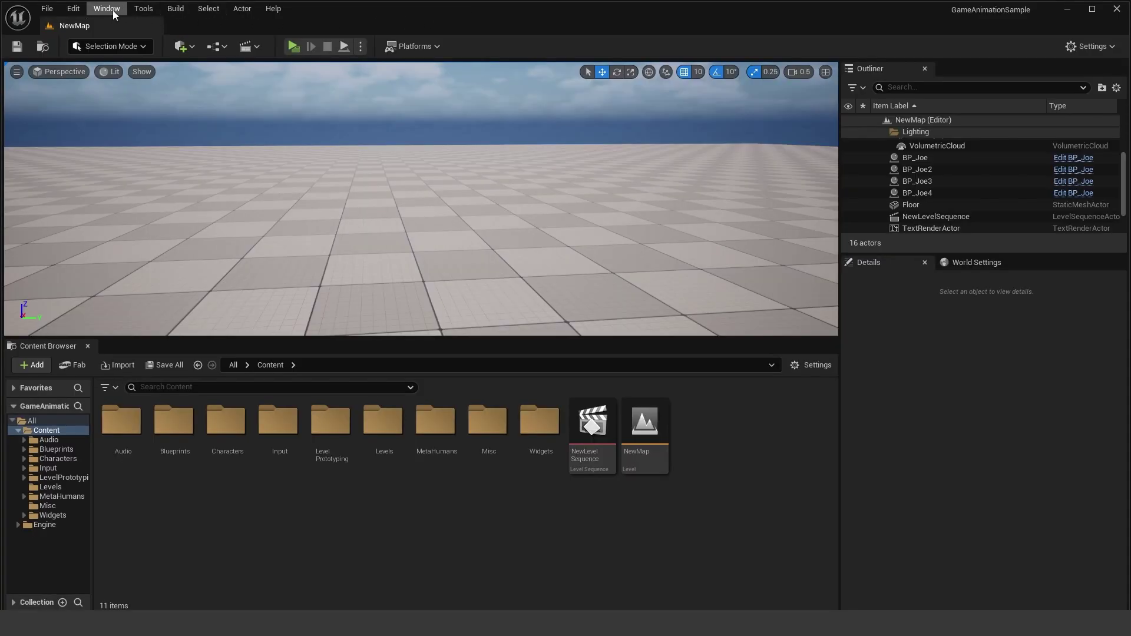
click(114, 13)
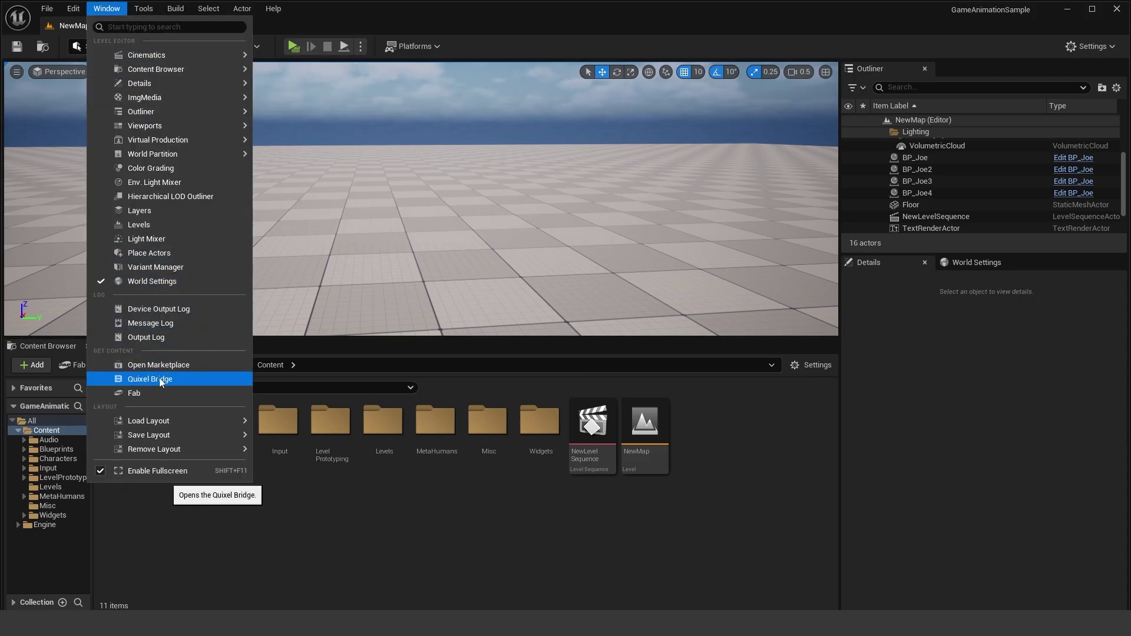
click(137, 379)
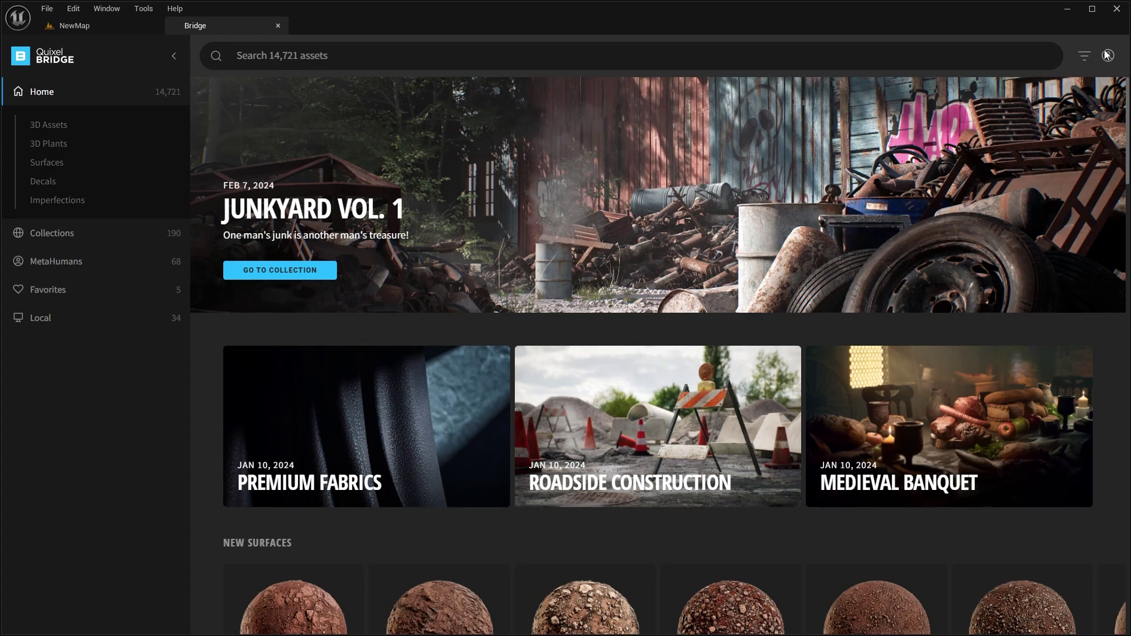
Preview the Aoi, Bes and Danielle MetaHuman presets, then select Cooper and start MetaHuman Creator.
click(78, 262)
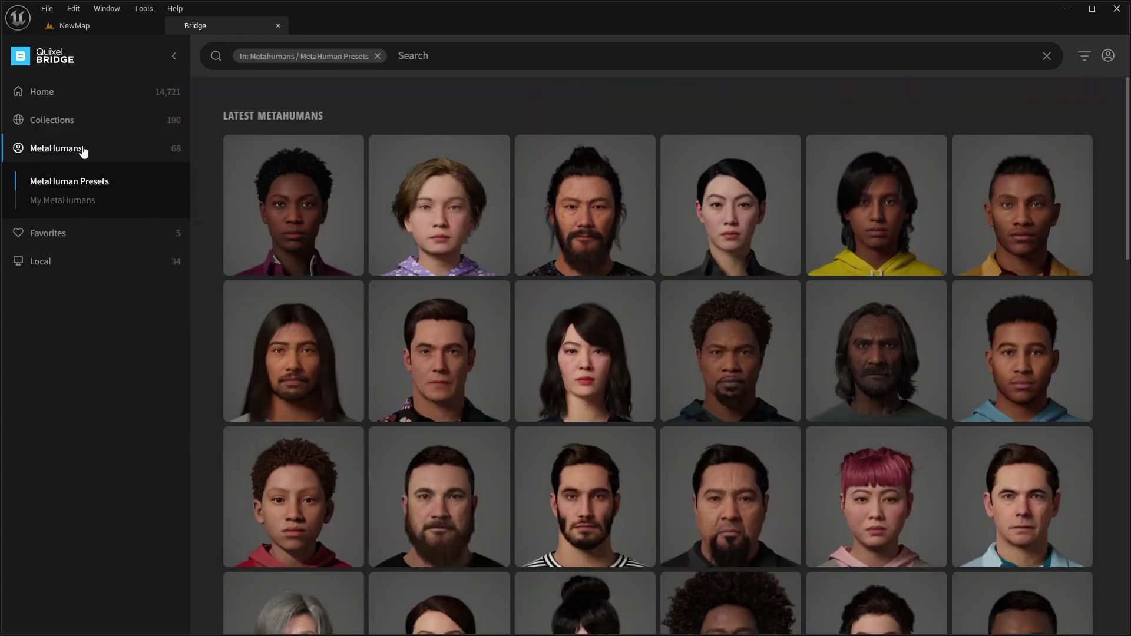
scroll(514, 240, down, 3)
scroll(514, 237, up, 3)
click(561, 212)
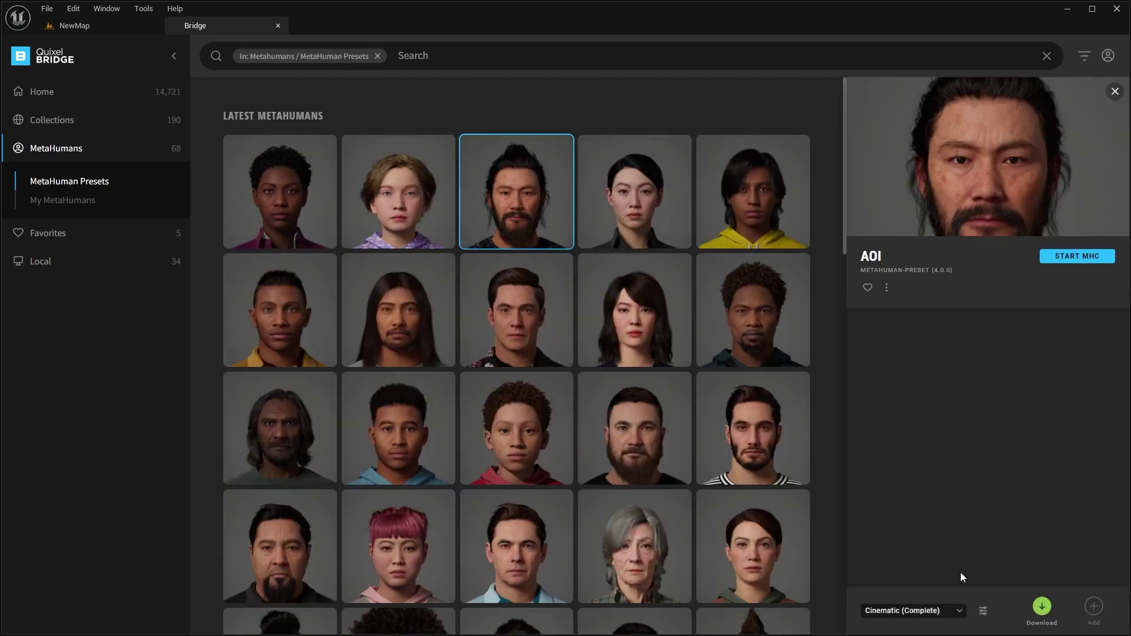
click(357, 204)
click(318, 236)
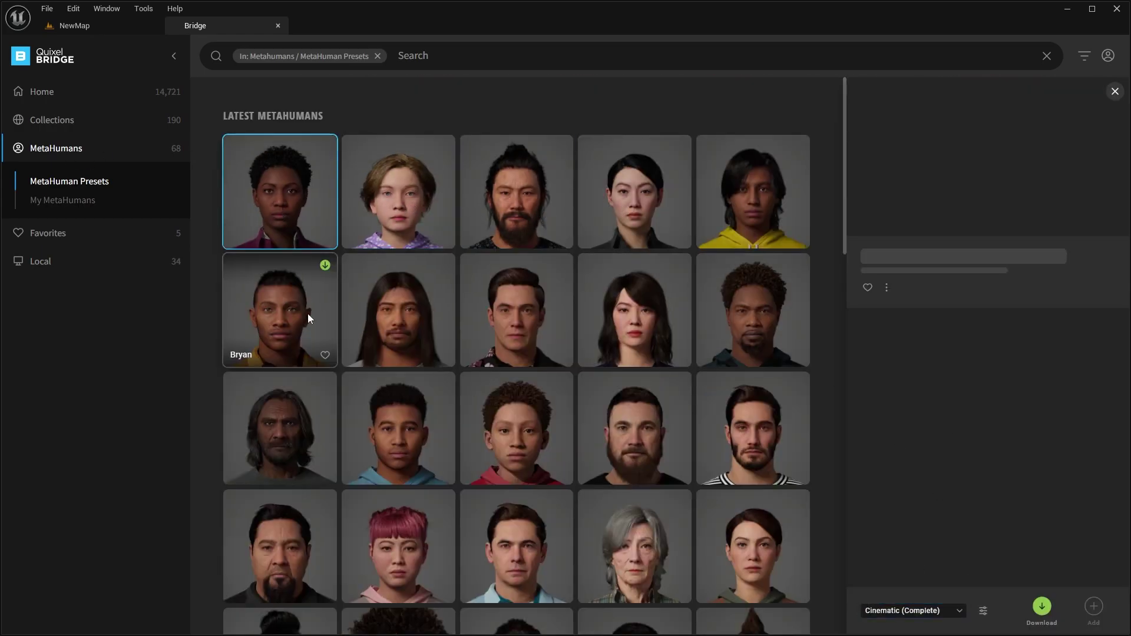
click(479, 320)
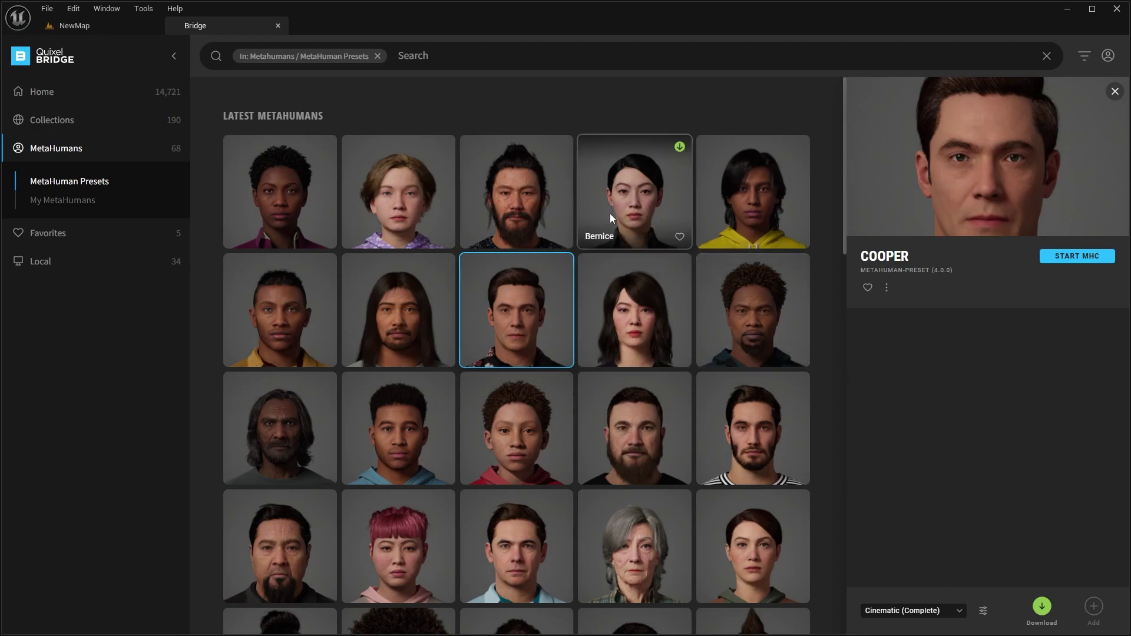
key(Up)
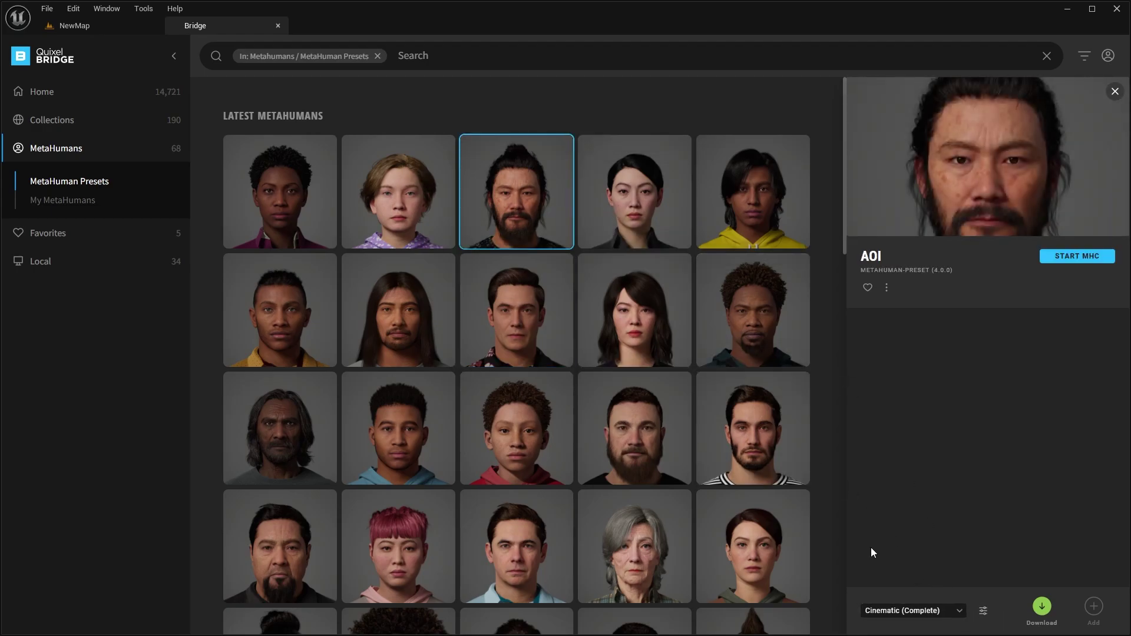
click(740, 185)
click(643, 338)
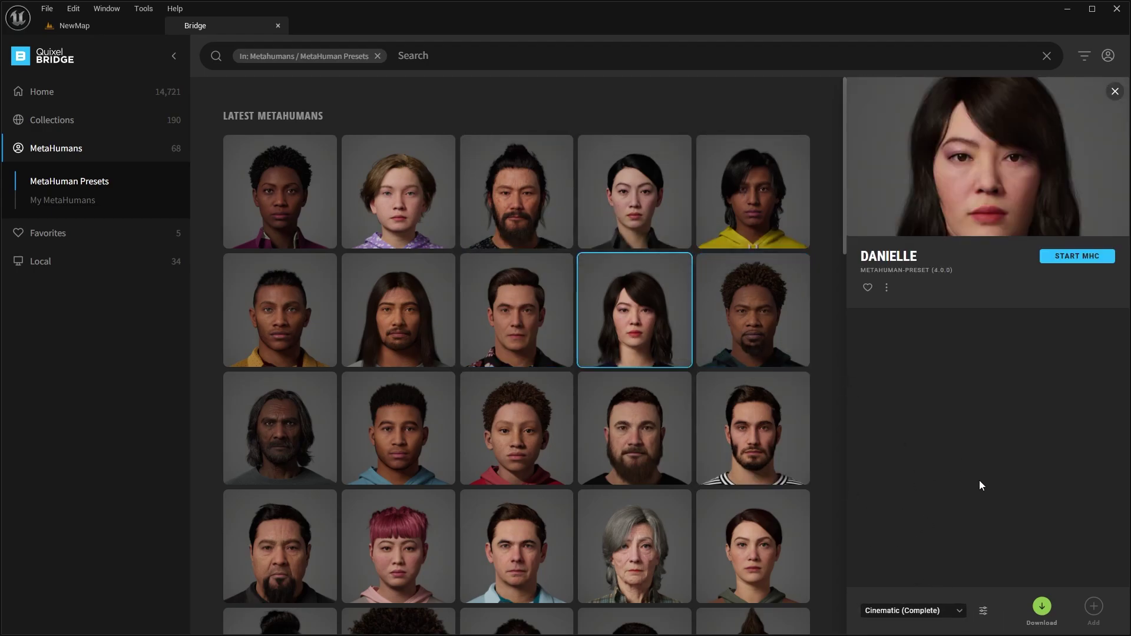
click(503, 330)
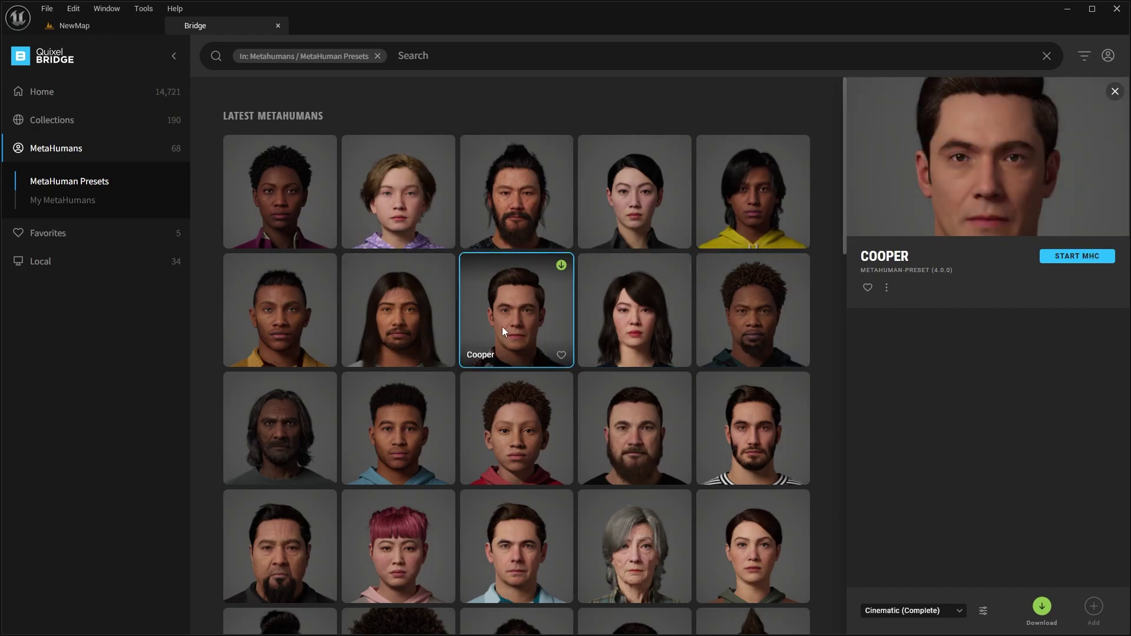
click(1076, 257)
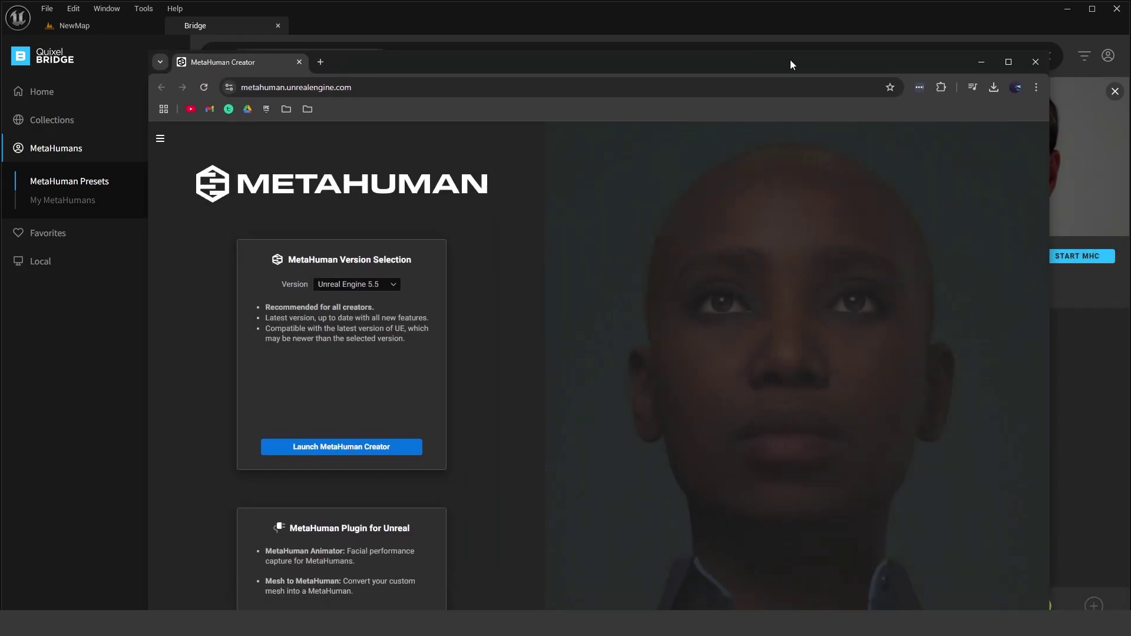
Reposition the MetaHuman Creator browser window, then close it to return to Quixel Bridge.
drag(790, 63, 776, 45)
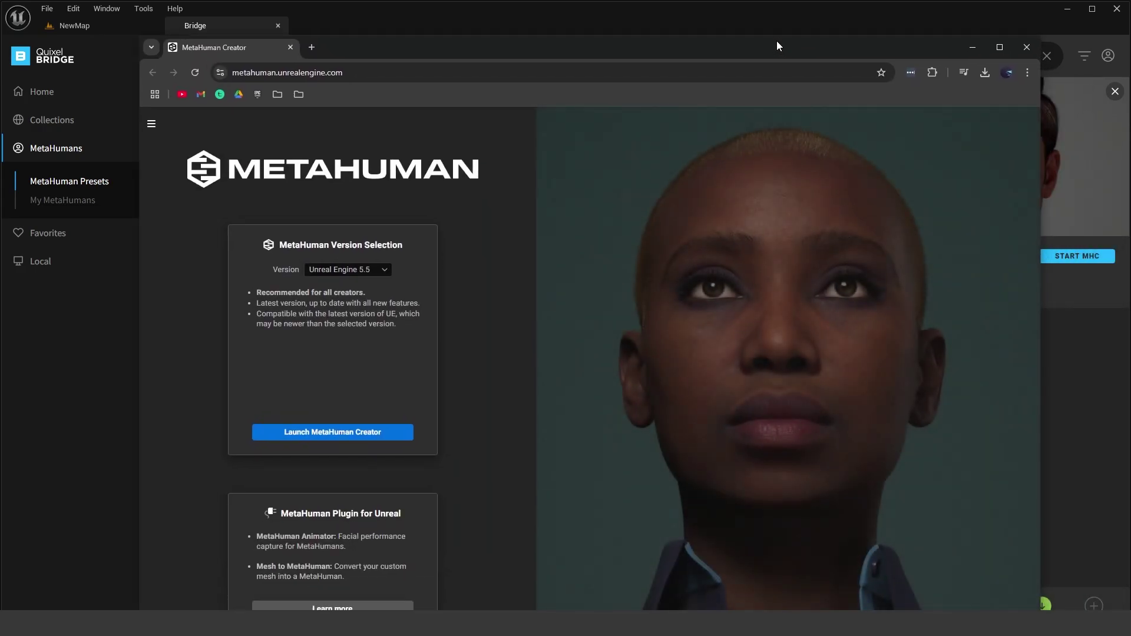
drag(492, 41, 497, 22)
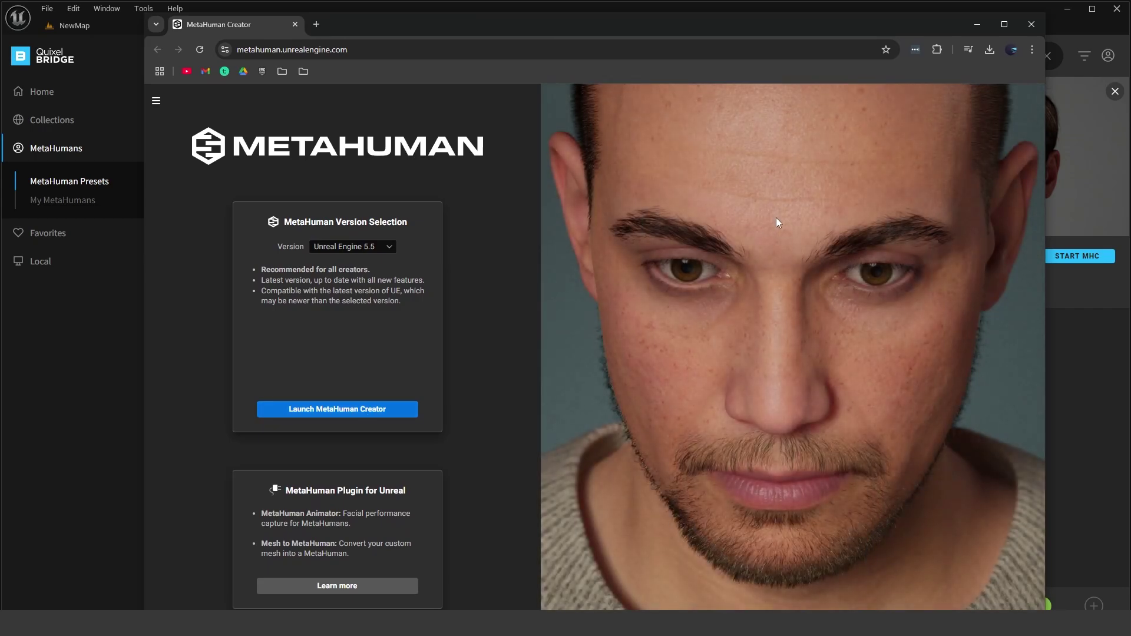
click(295, 25)
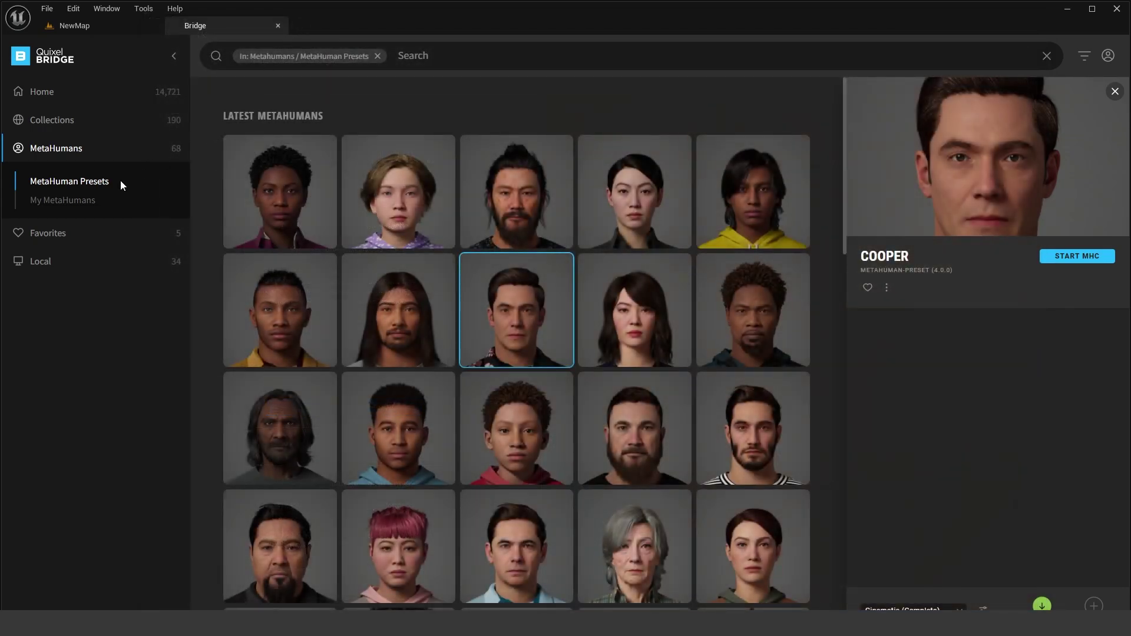
click(74, 202)
Select Joe in My MetaHumans, check its Cinematic download quality, then return to the NewMap level.
click(299, 182)
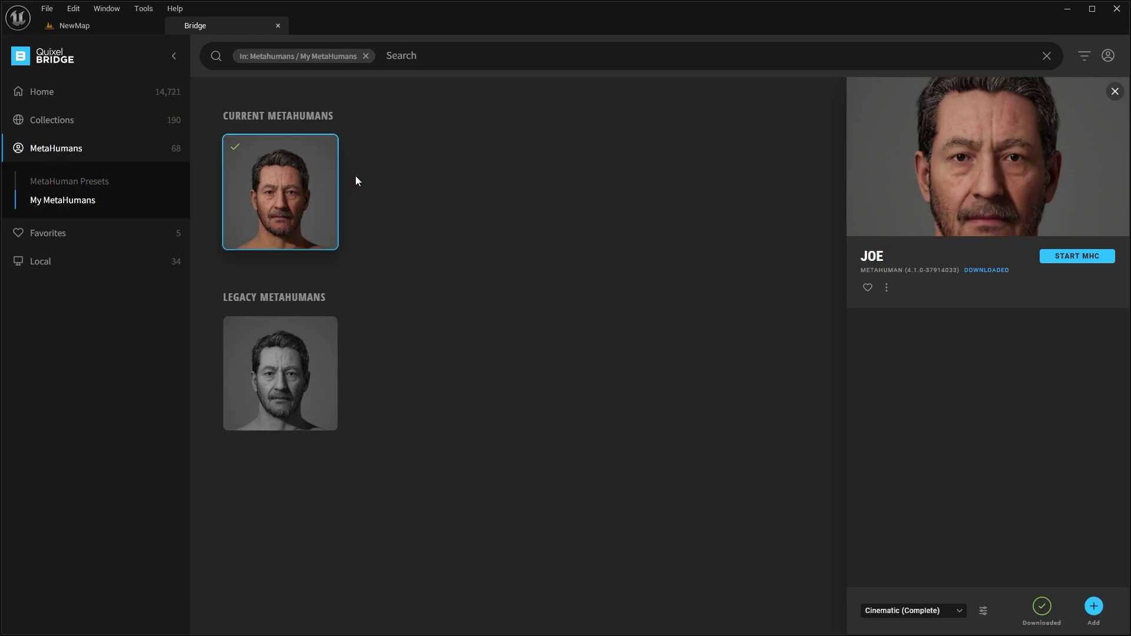
mouse_move(268, 182)
click(896, 611)
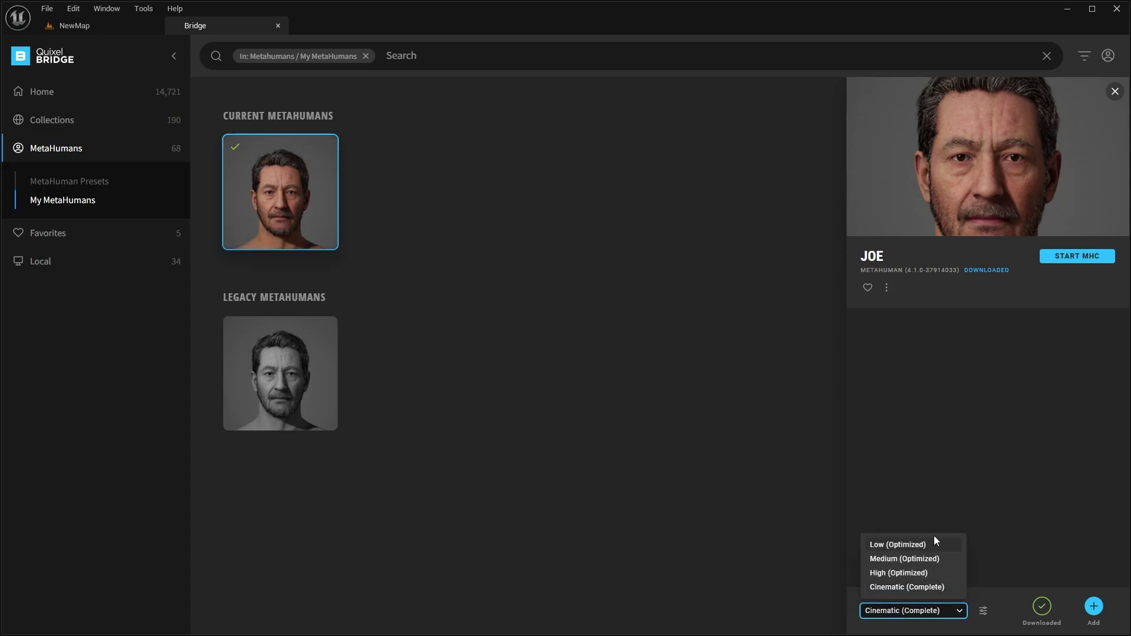
mouse_move(323, 217)
click(109, 29)
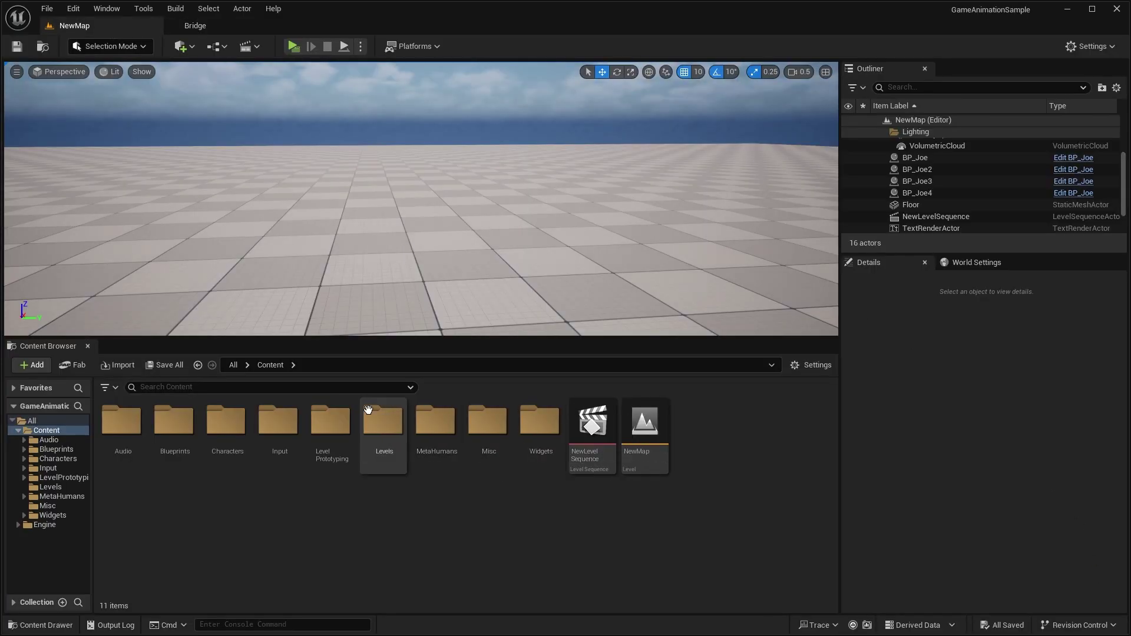
Navigate the Content Browser into MetaHumans > JoeCine, where the BP_Joe Blueprint sits.
double_click(435, 422)
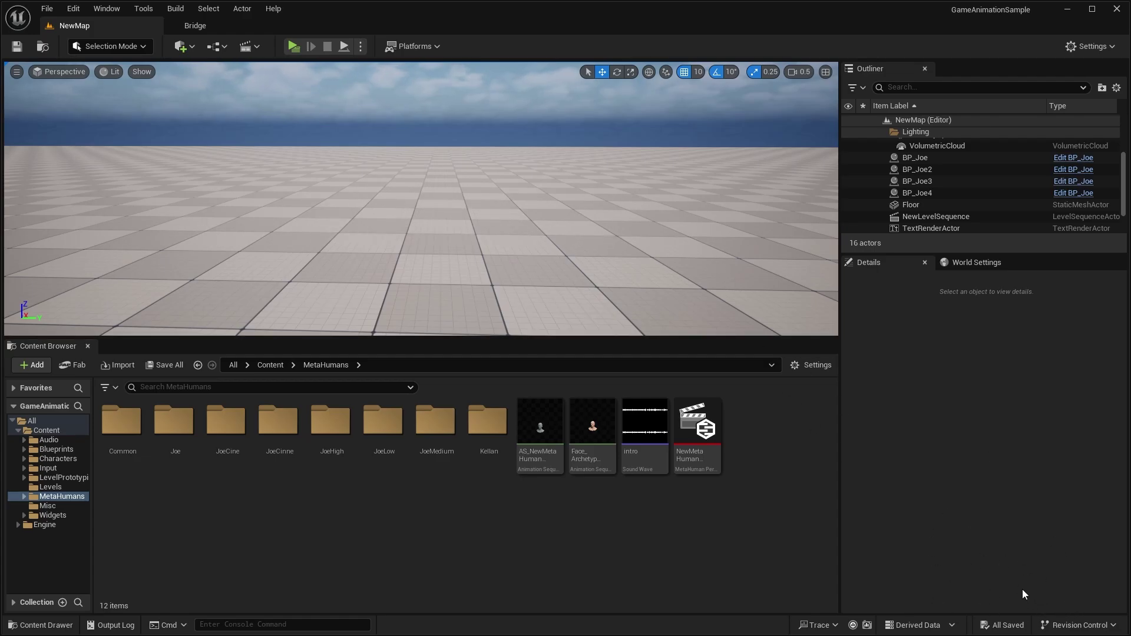
right_drag(716, 318, 716, 330)
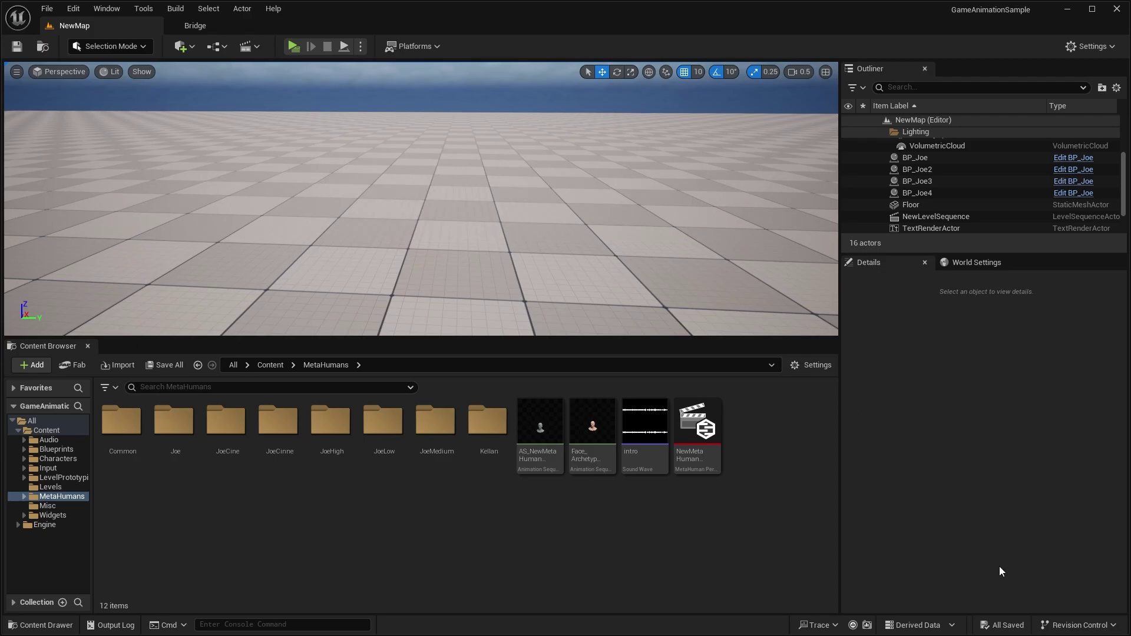
right_drag(622, 235, 622, 224)
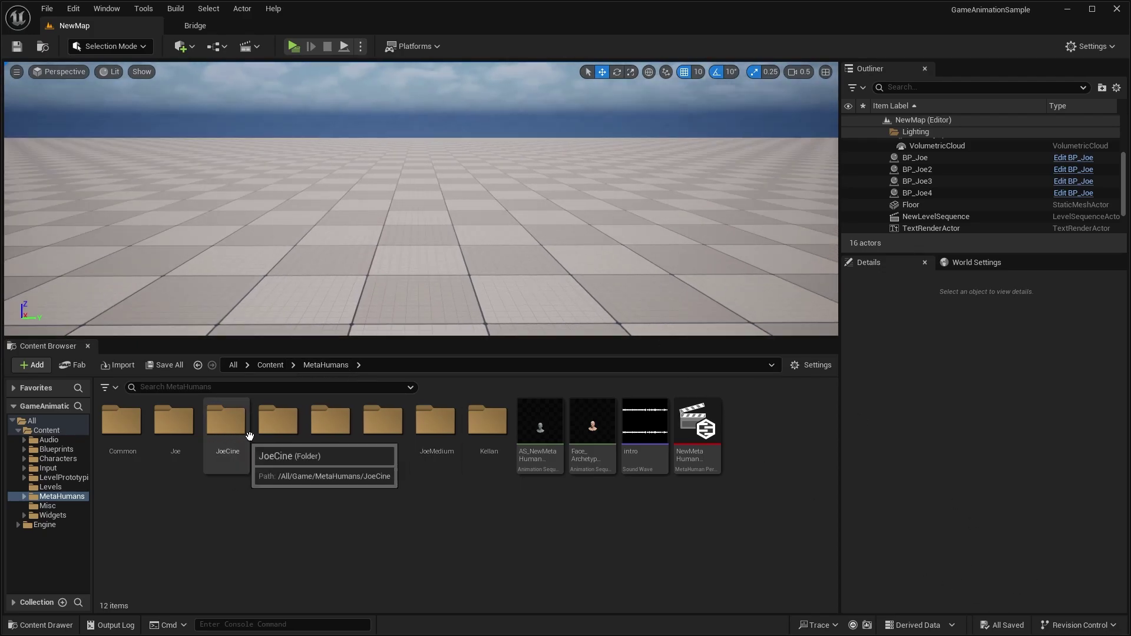
double_click(226, 434)
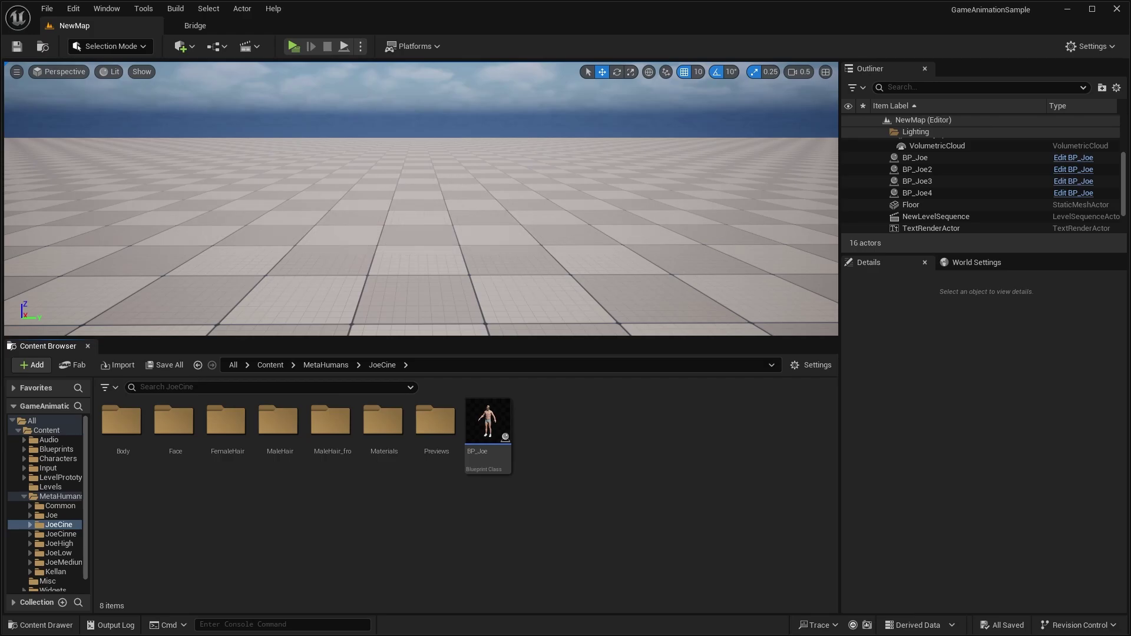
Import Video Introduction.wav from Downloads > New folder (3) into the JoeCine folder as a Sound Wave.
key(alt+Tab)
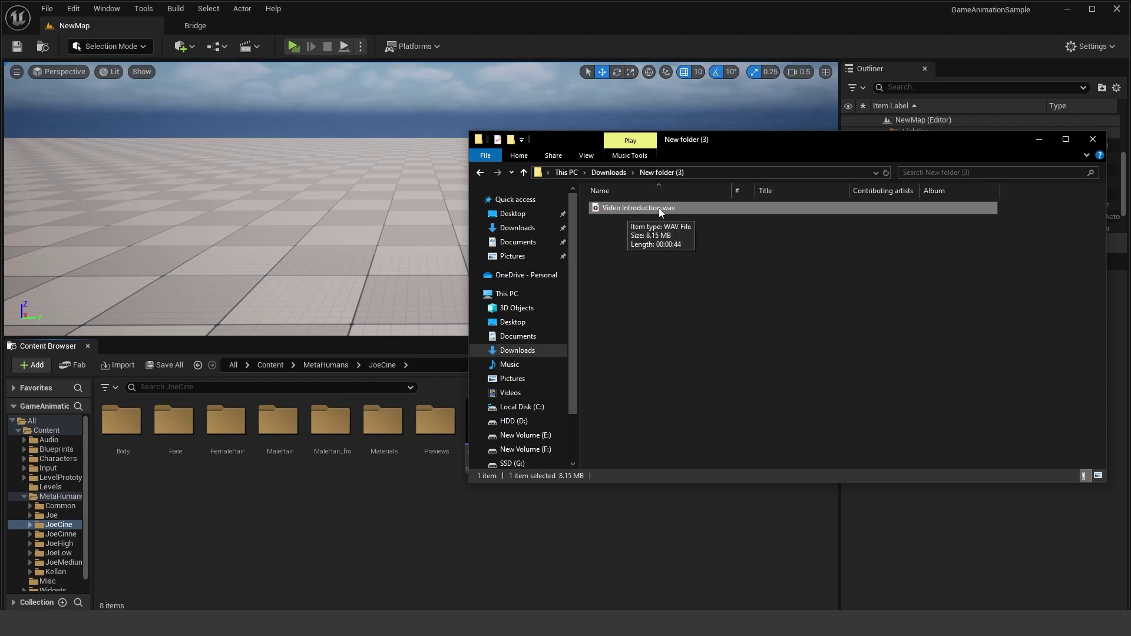
click(719, 226)
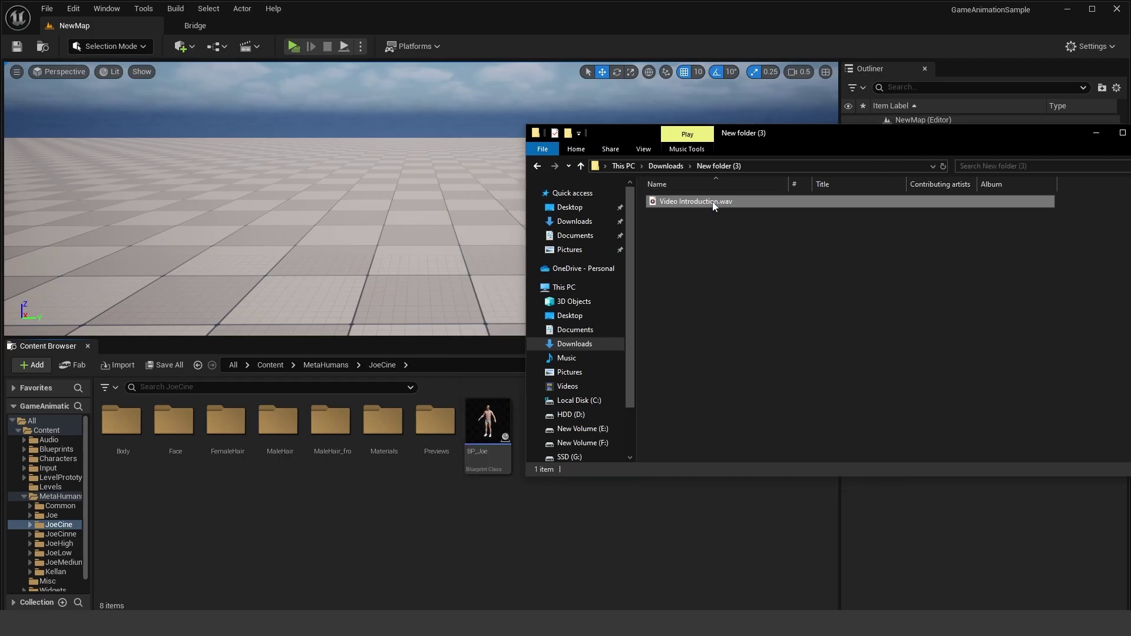
drag(754, 153, 851, 155)
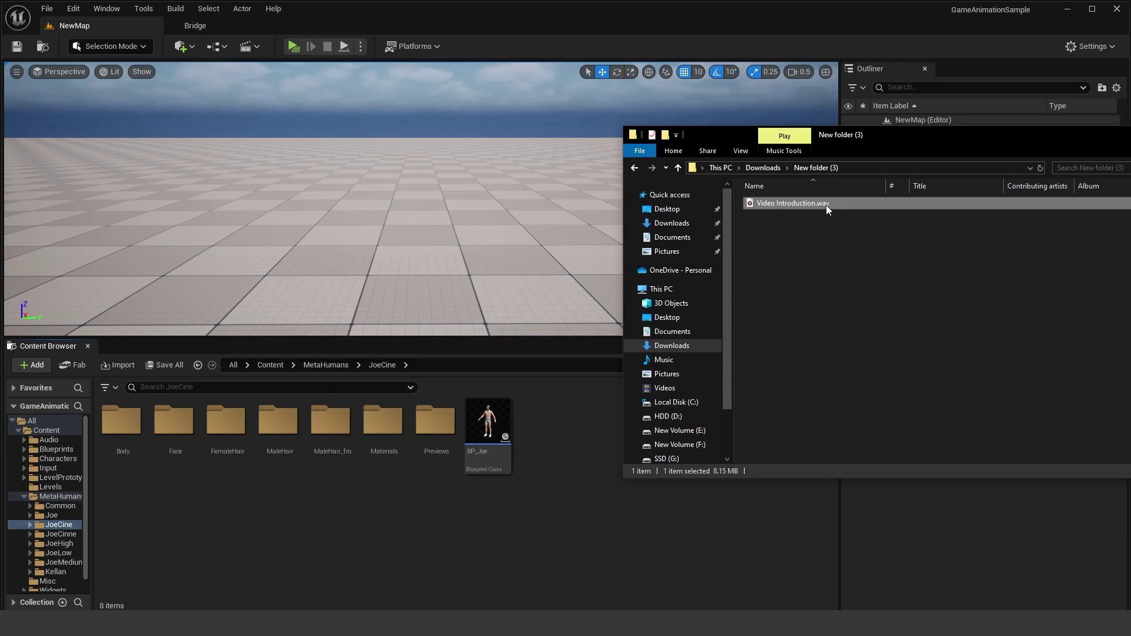
click(811, 207)
drag(784, 205, 524, 530)
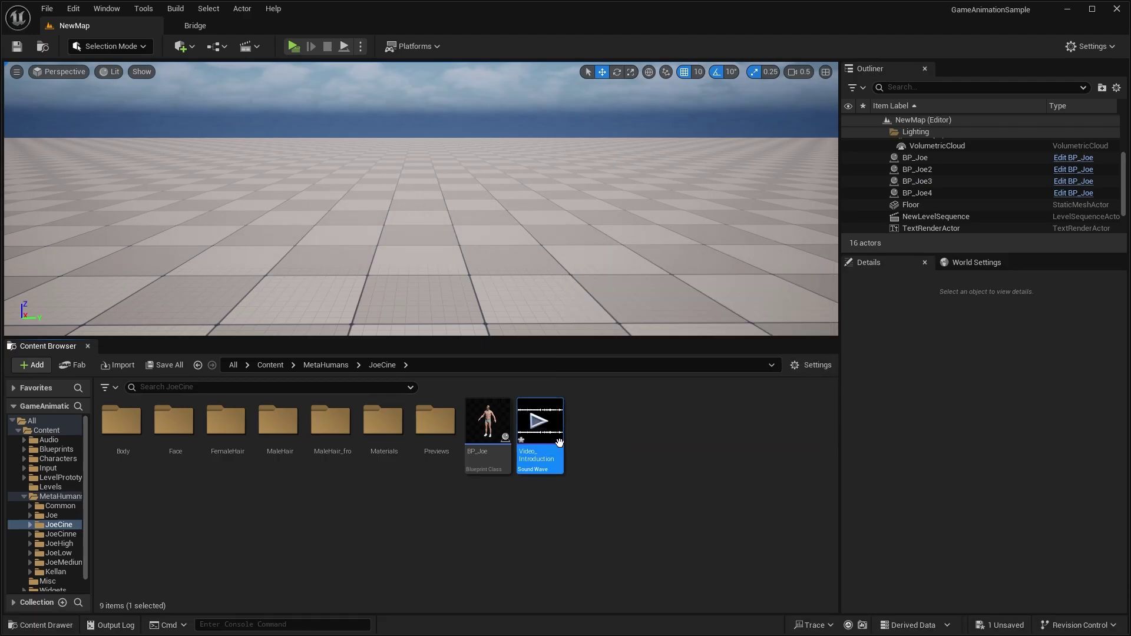
Add a MetaHuman Animator > MetaHuman Performance asset to JoeCine, keeping the name NewMetaHumanPerformance.
click(46, 8)
click(235, 222)
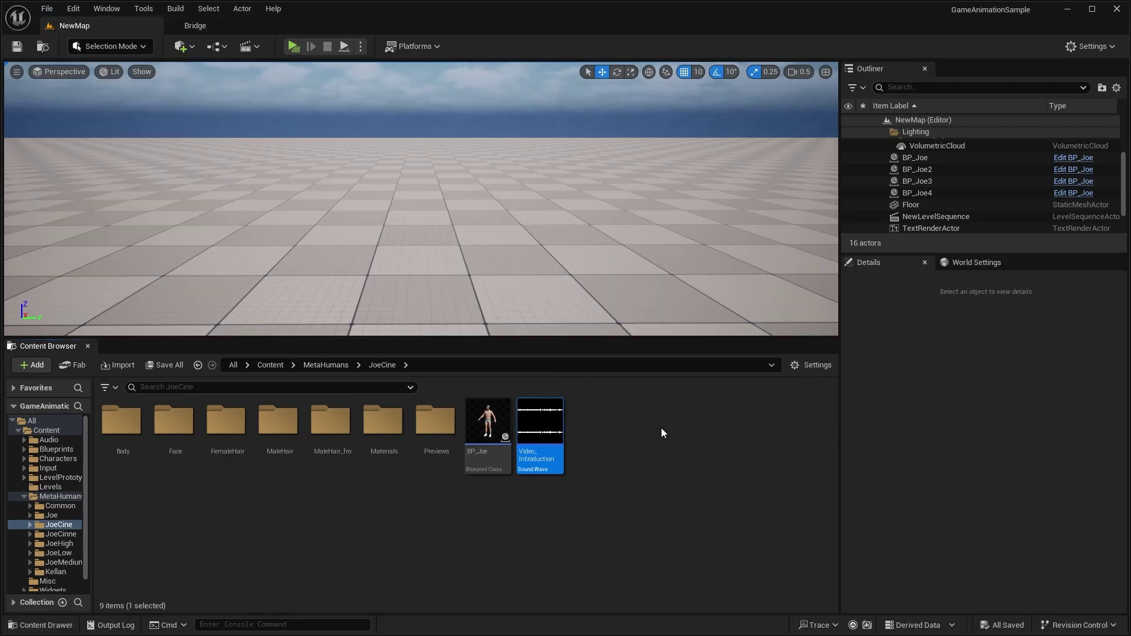
right_click(631, 406)
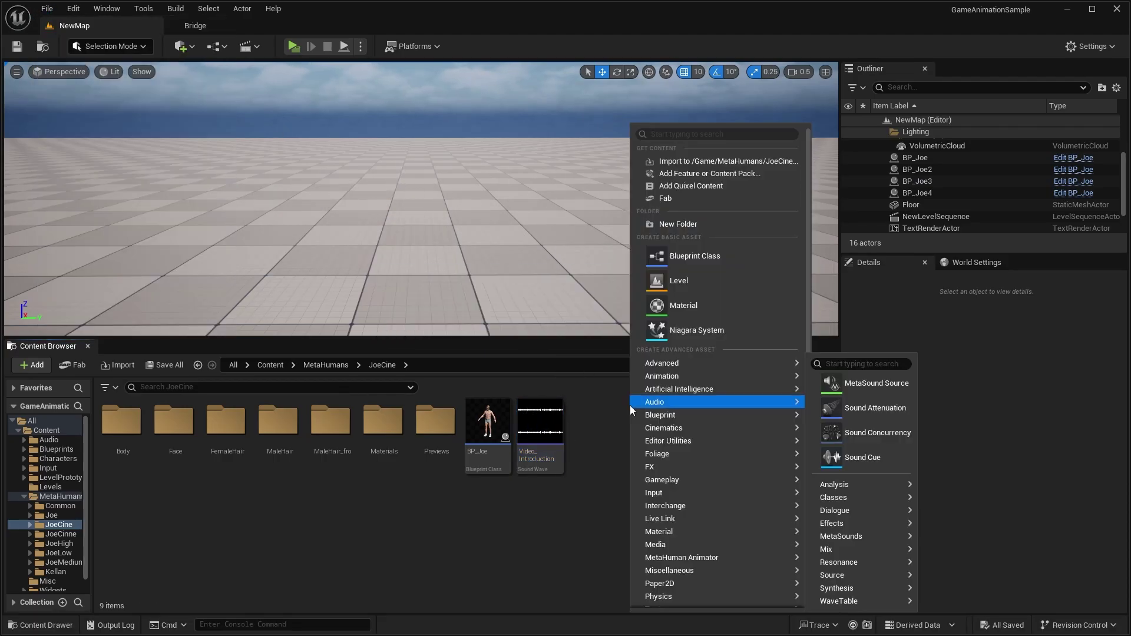
mouse_move(717, 562)
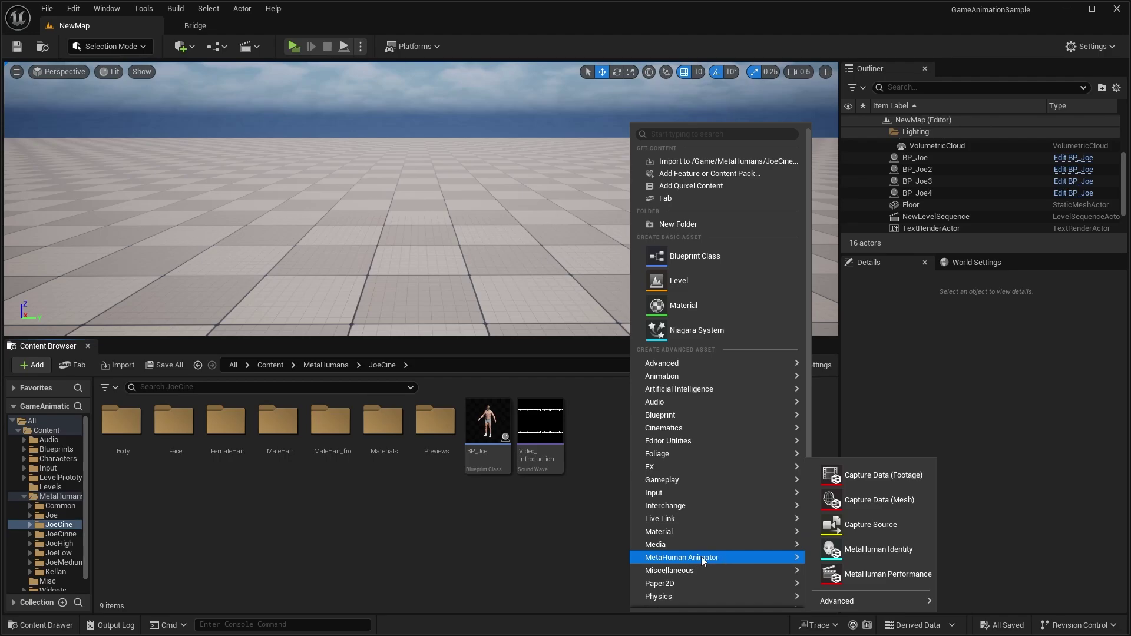
click(897, 577)
key(Return)
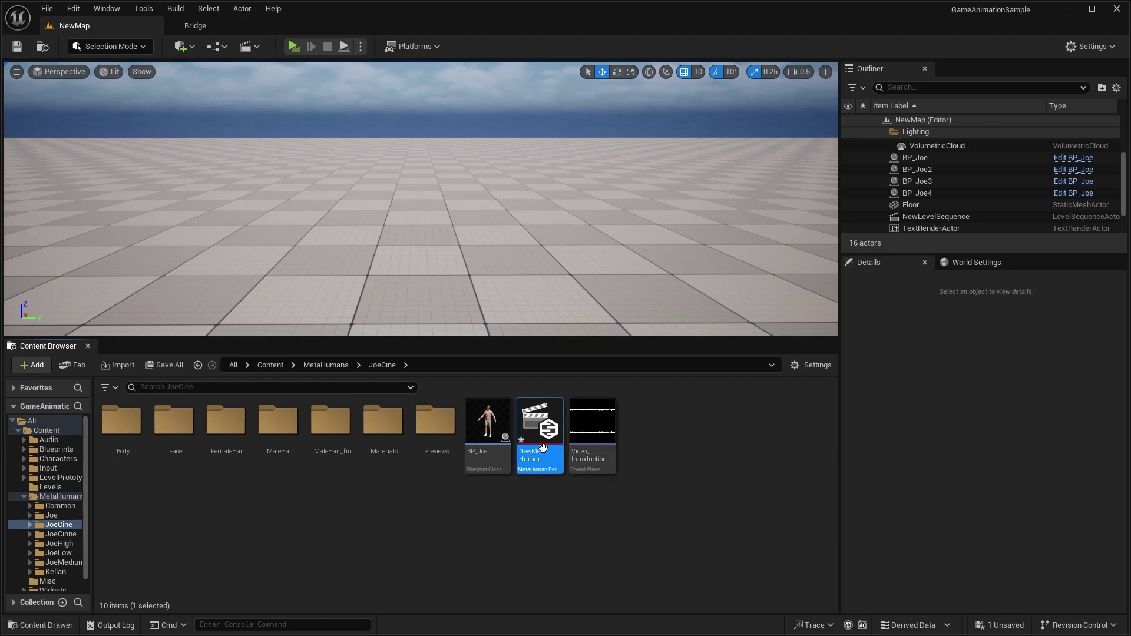
Open NewMetaHumanPerformance and set its Input Type to Audio.
double_click(541, 448)
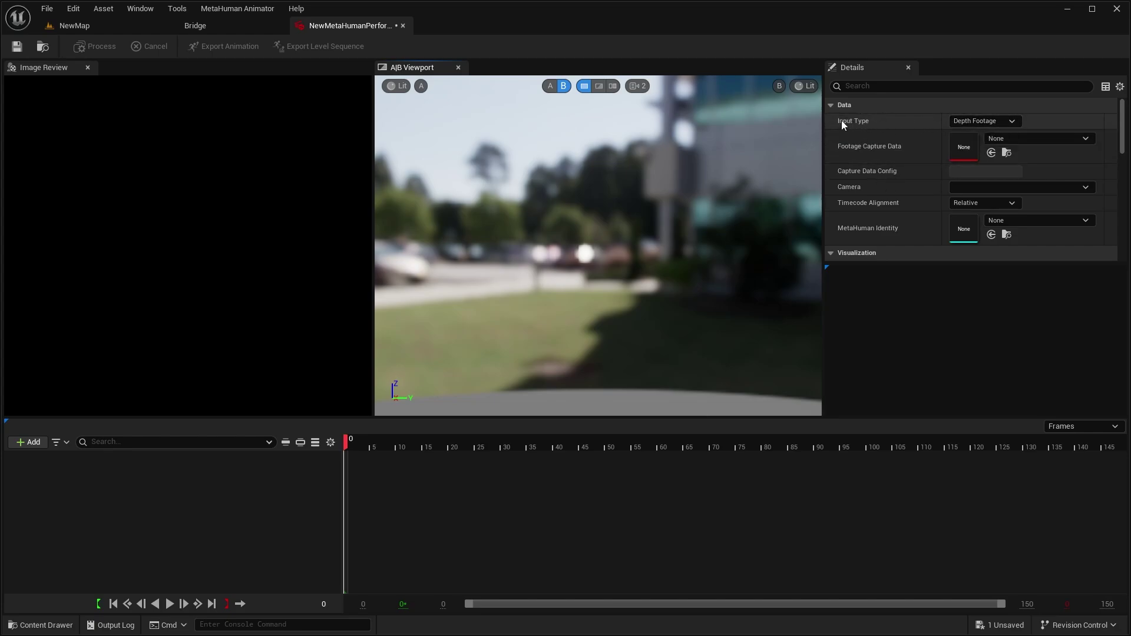
click(956, 122)
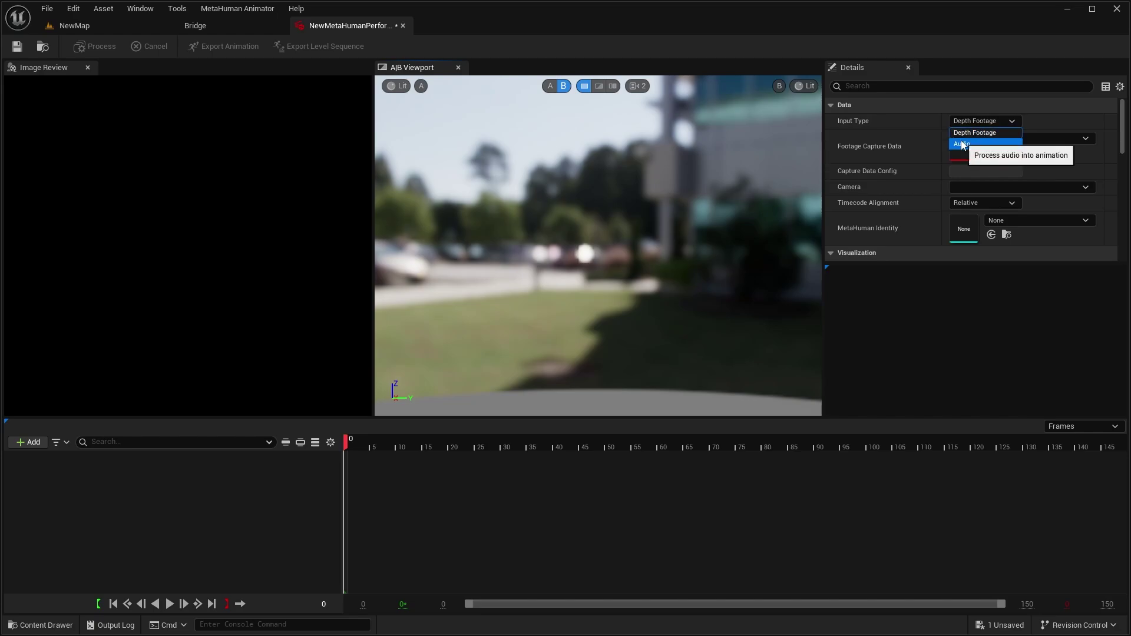
click(971, 130)
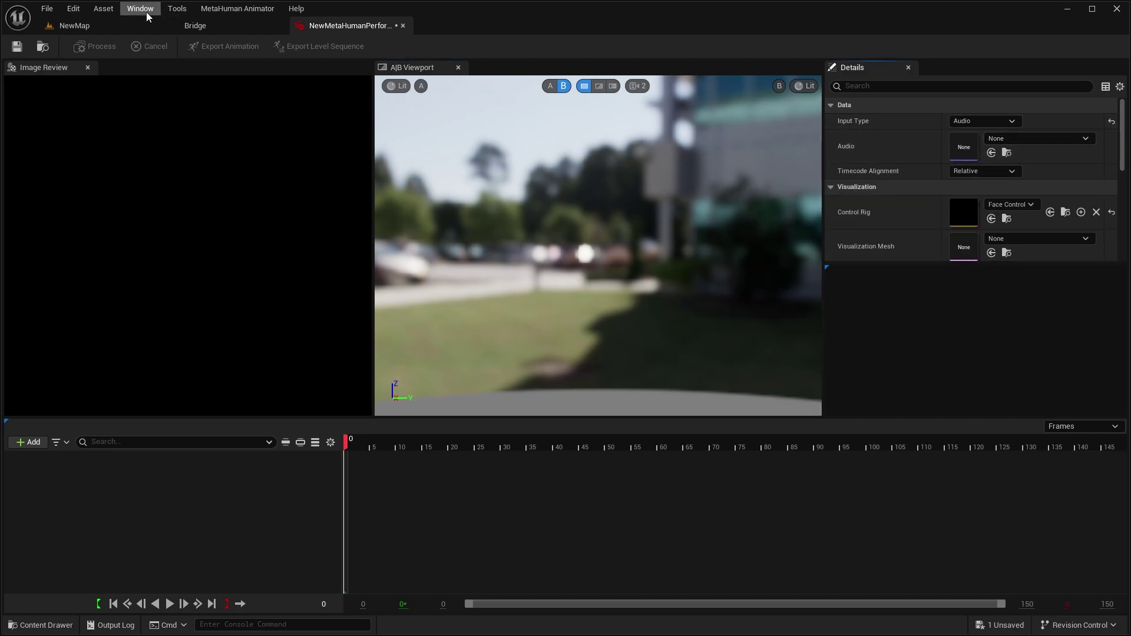
Select the Video_Introduction sound wave in the NewMap editor, then return to the performance.
click(95, 25)
click(592, 447)
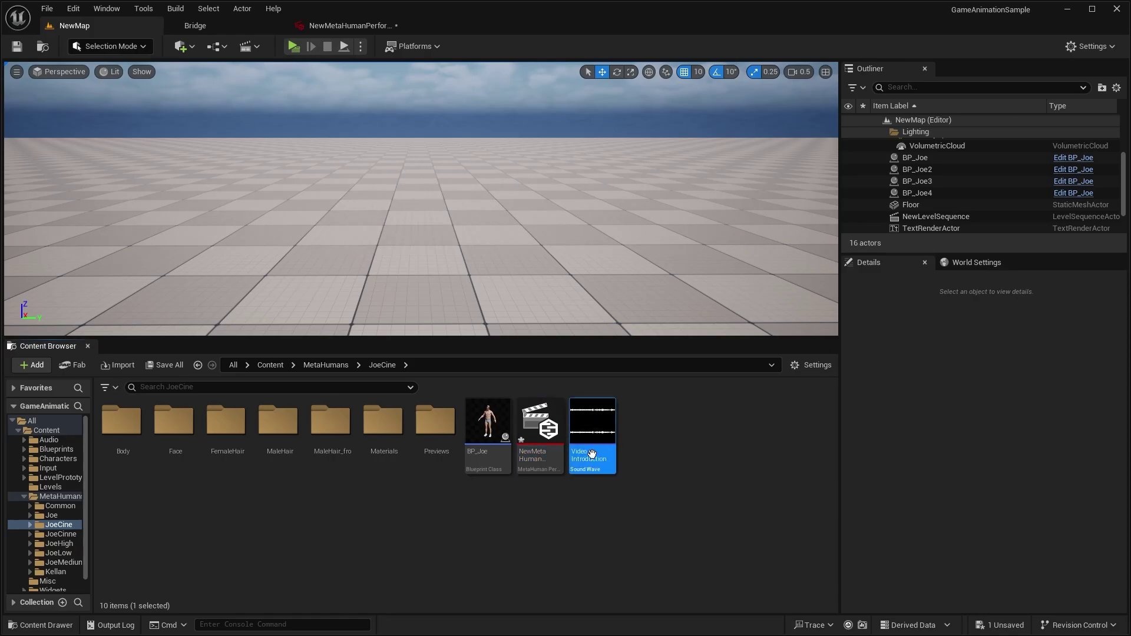
click(349, 25)
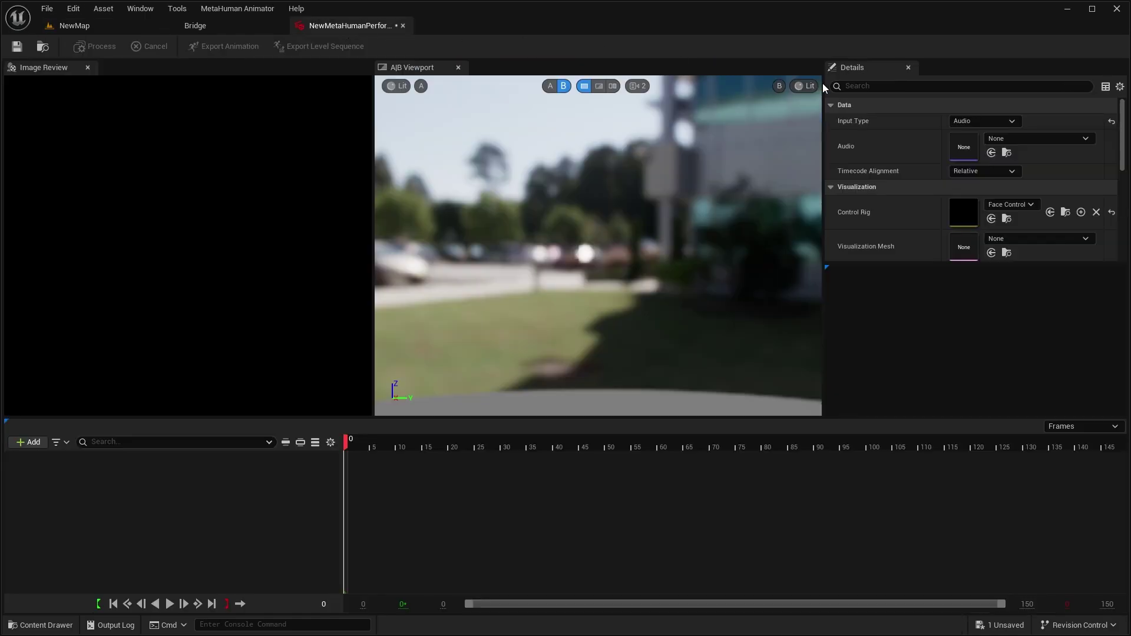
Assign Video_Introduction as the Audio and Face_ControlBoard_CtrlRig as the Control Rig.
click(992, 153)
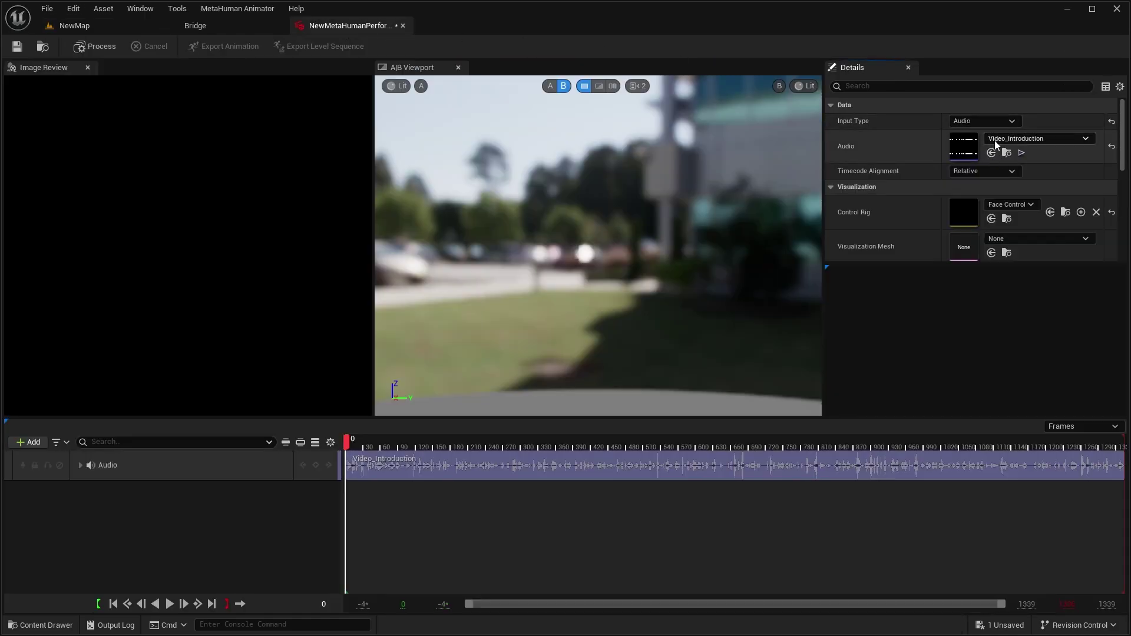
click(1030, 139)
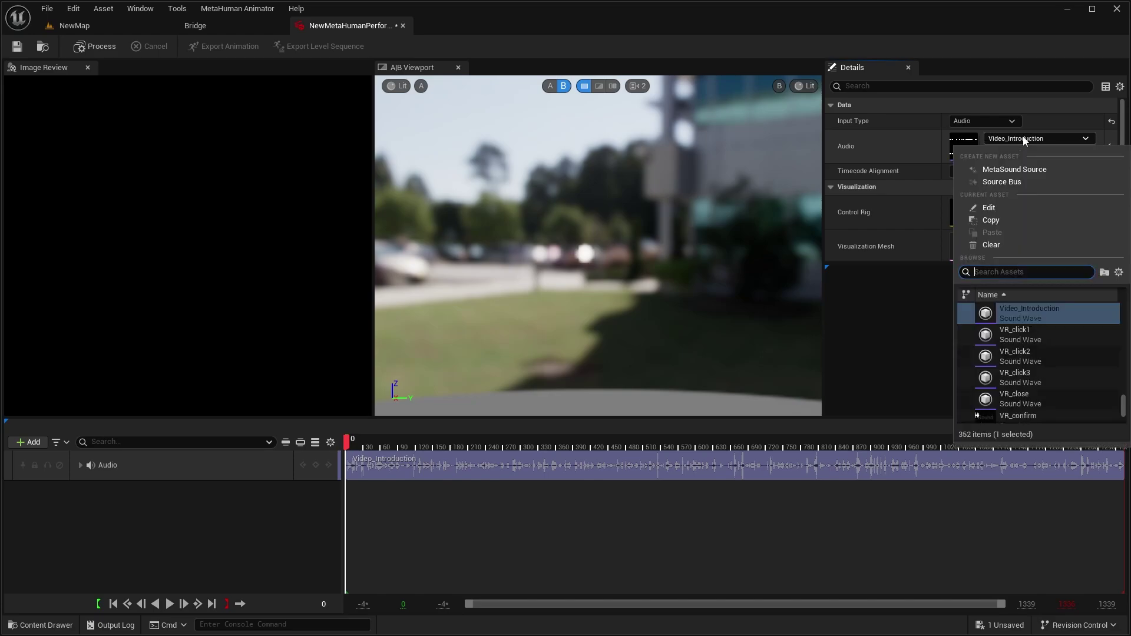
click(1033, 308)
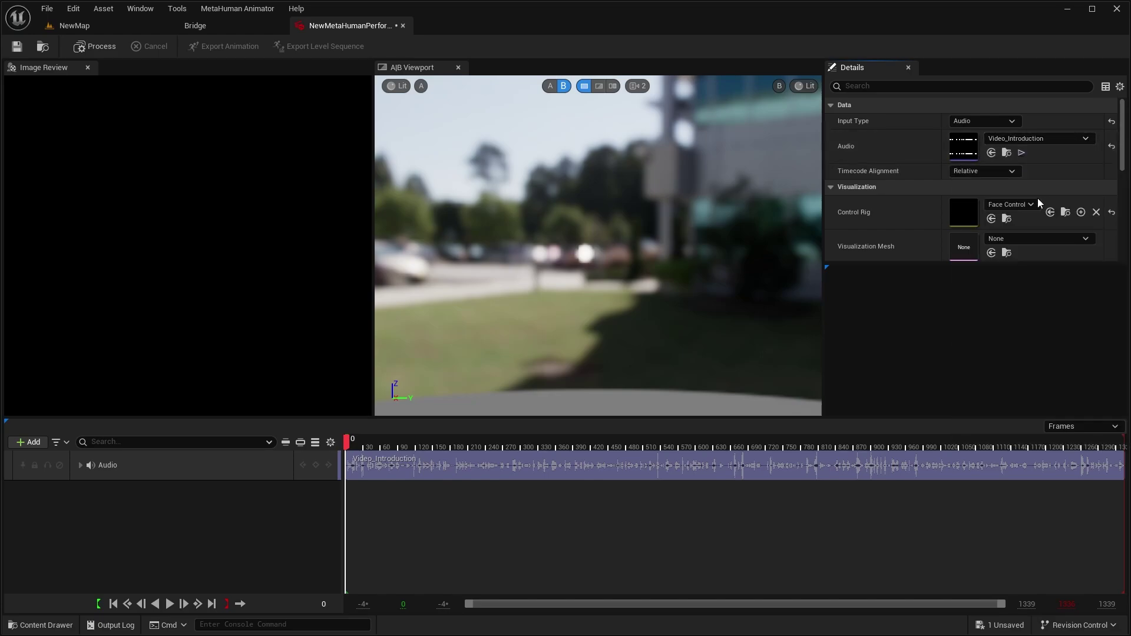
click(1023, 204)
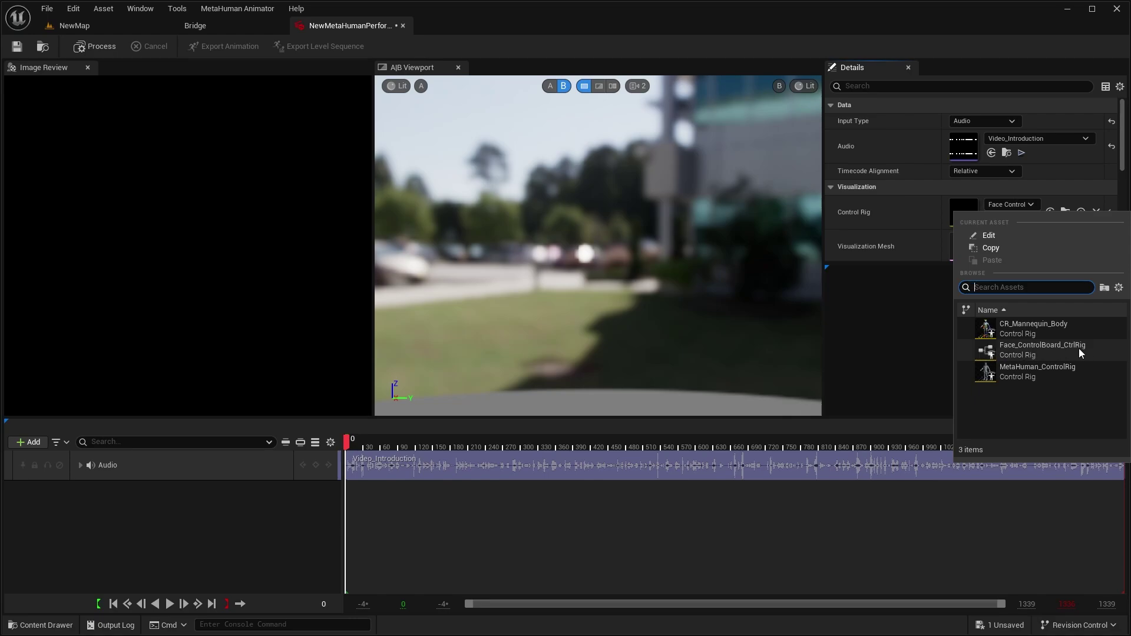
click(1044, 352)
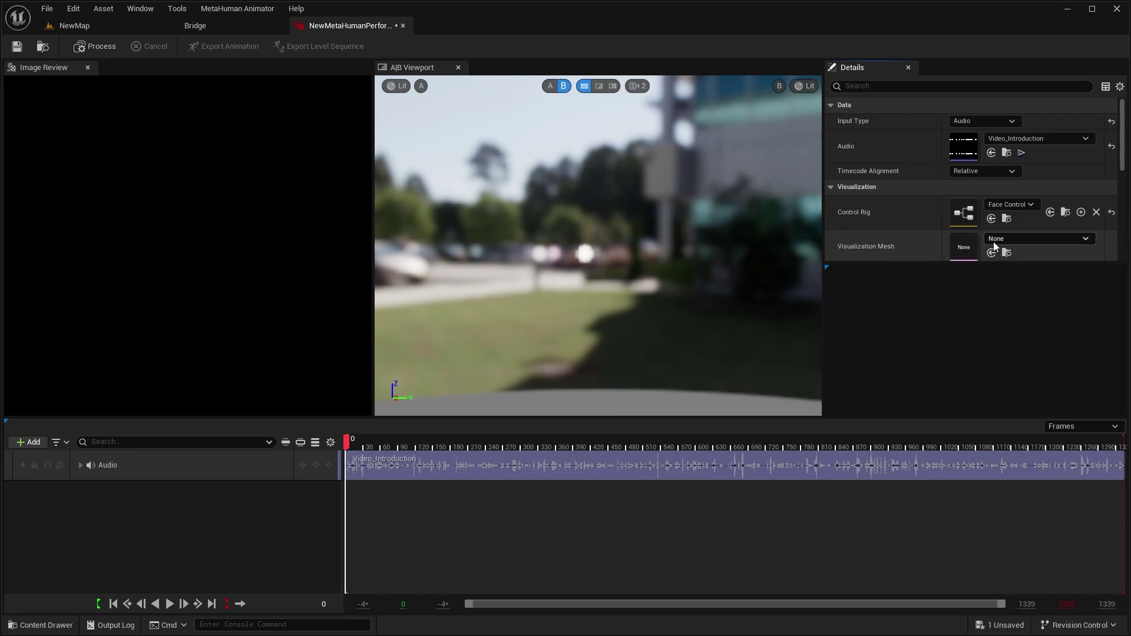
Set the Visualization Mesh to Joe_FaceMesh.
click(1018, 239)
click(1018, 239)
click(1018, 239)
scroll(1053, 407, down, 6)
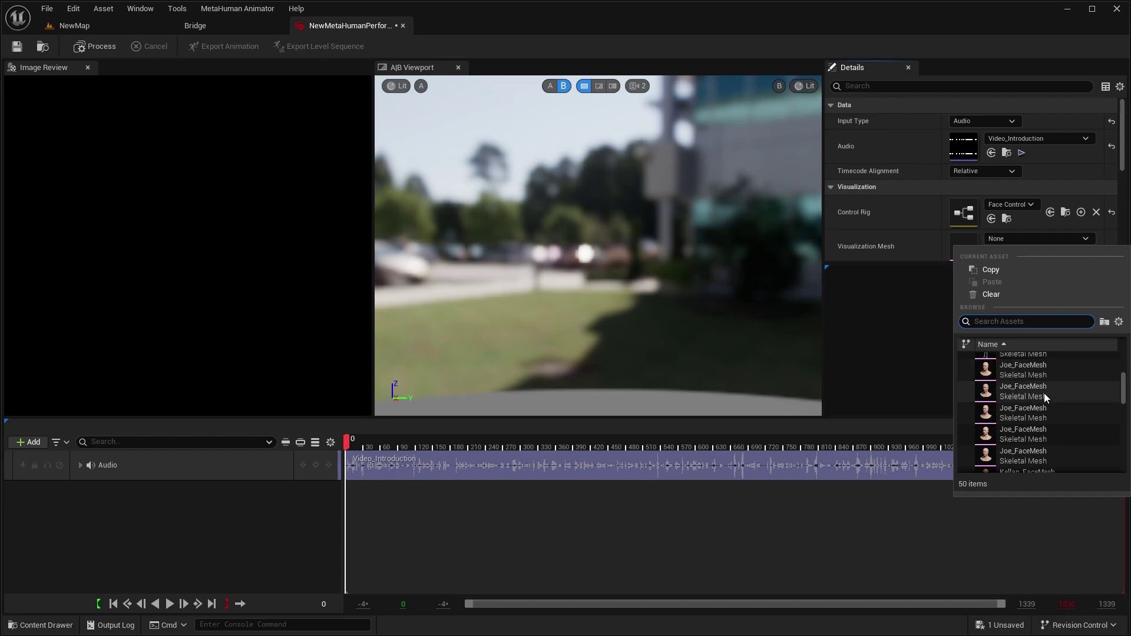
click(1038, 391)
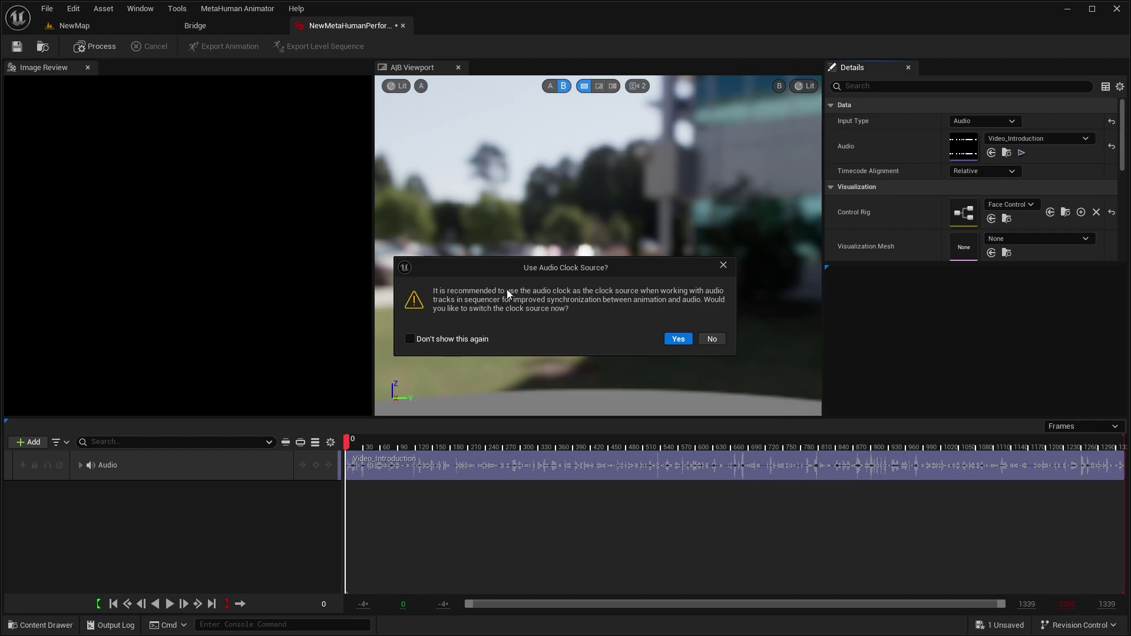
Accept the audio clock source and process the performance into animation through frame 1335.
click(678, 338)
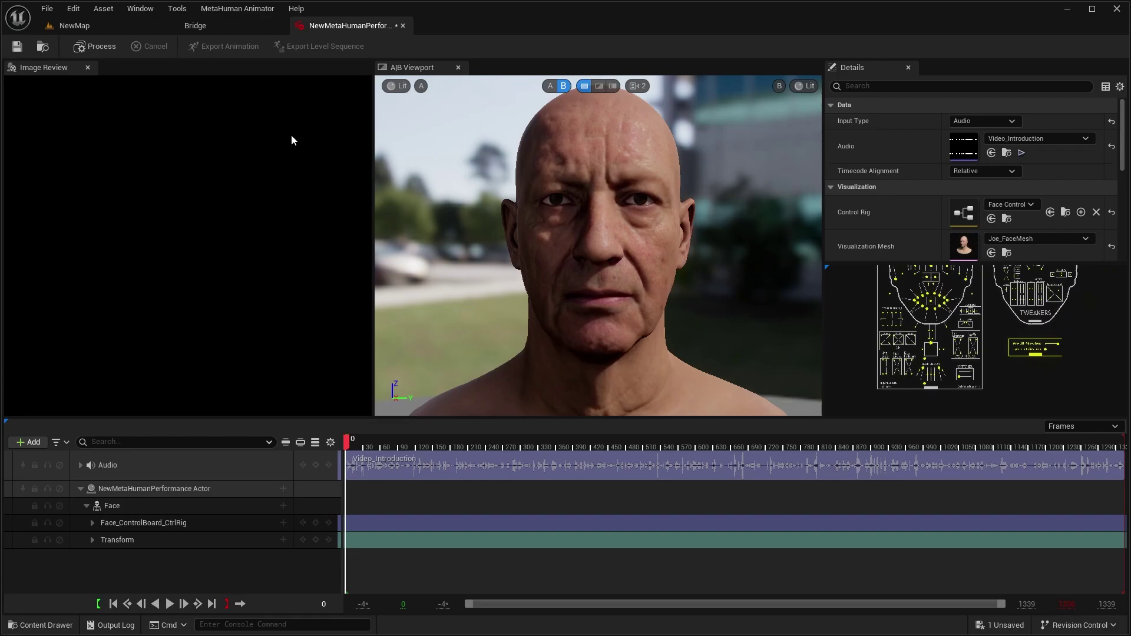
click(93, 48)
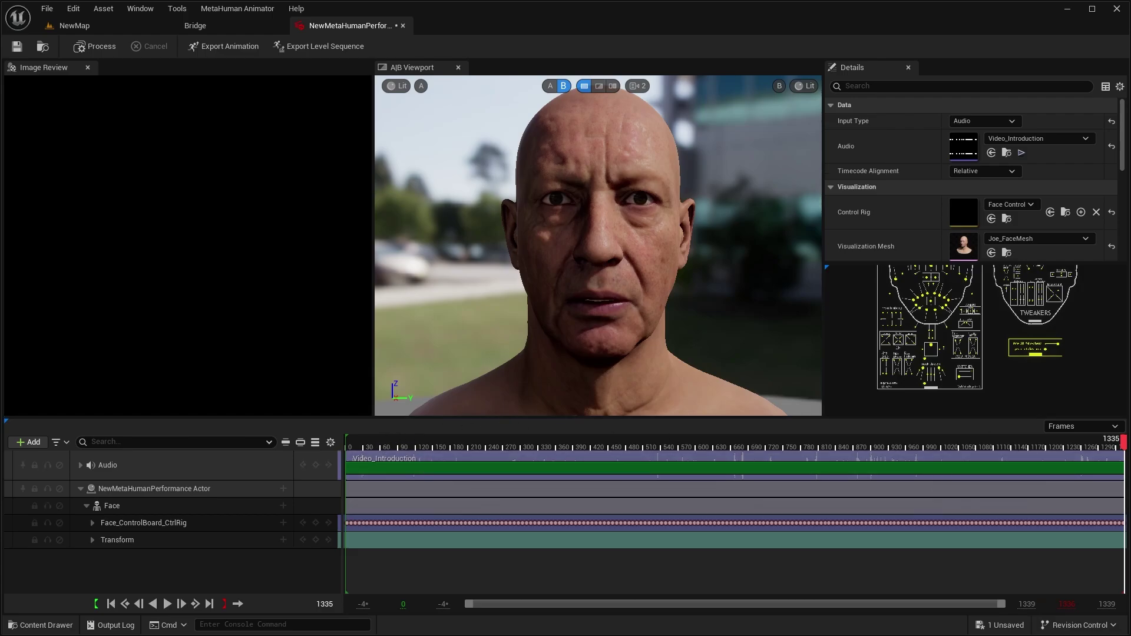
Play the processed animation and scrub through frames 1020, 762, 640, 389 and 139.
drag(1123, 440, 387, 444)
key(space)
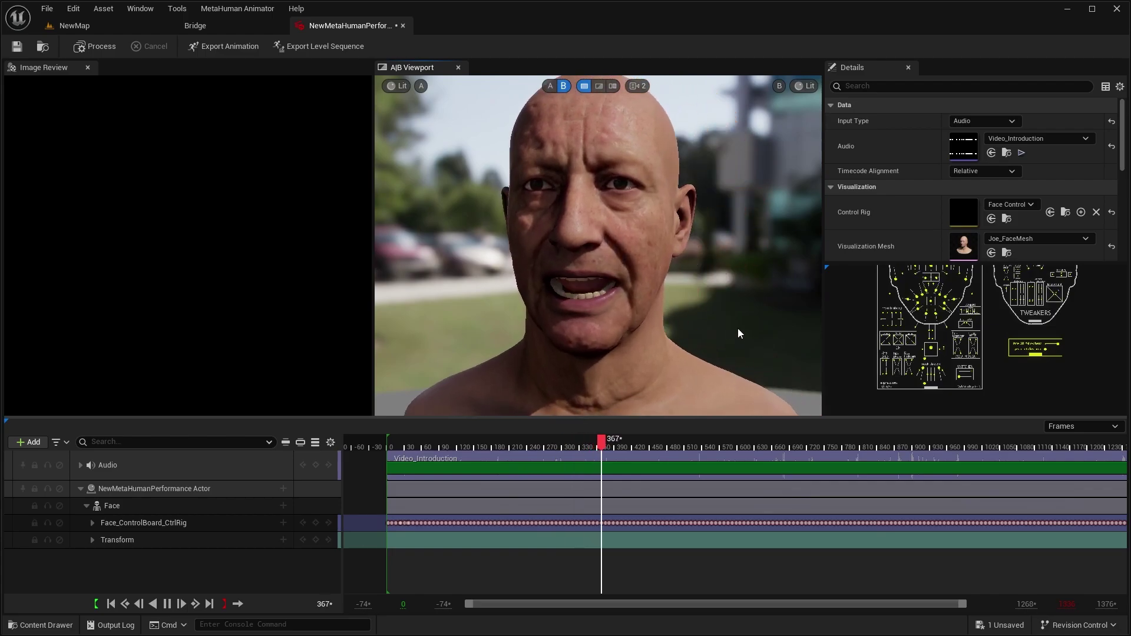
scroll(878, 333, down, 3)
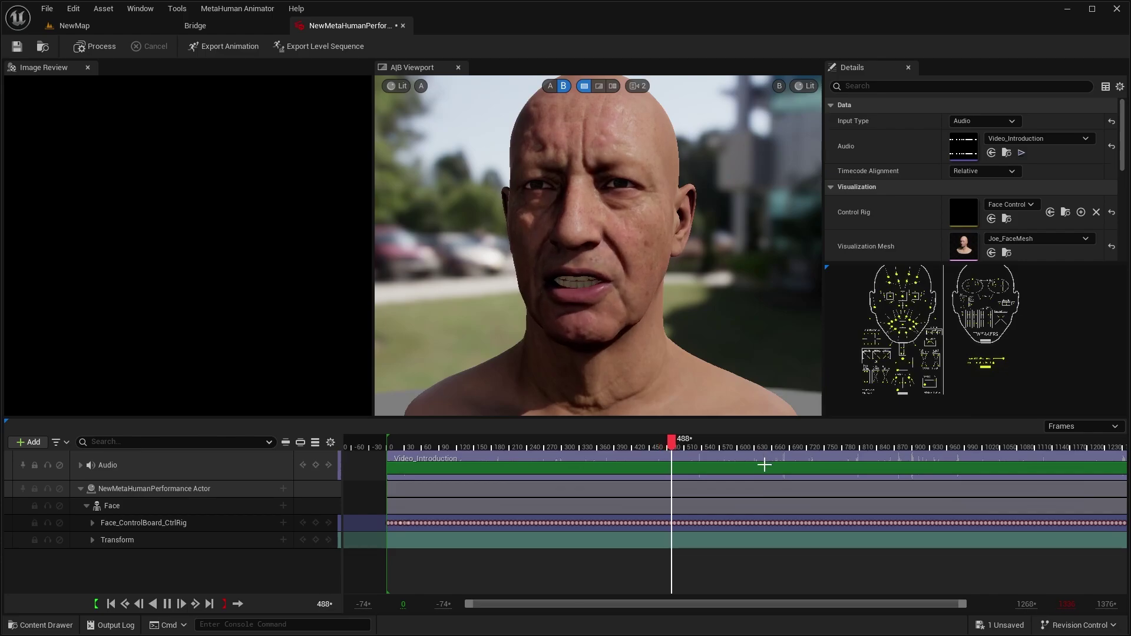
drag(800, 604, 835, 604)
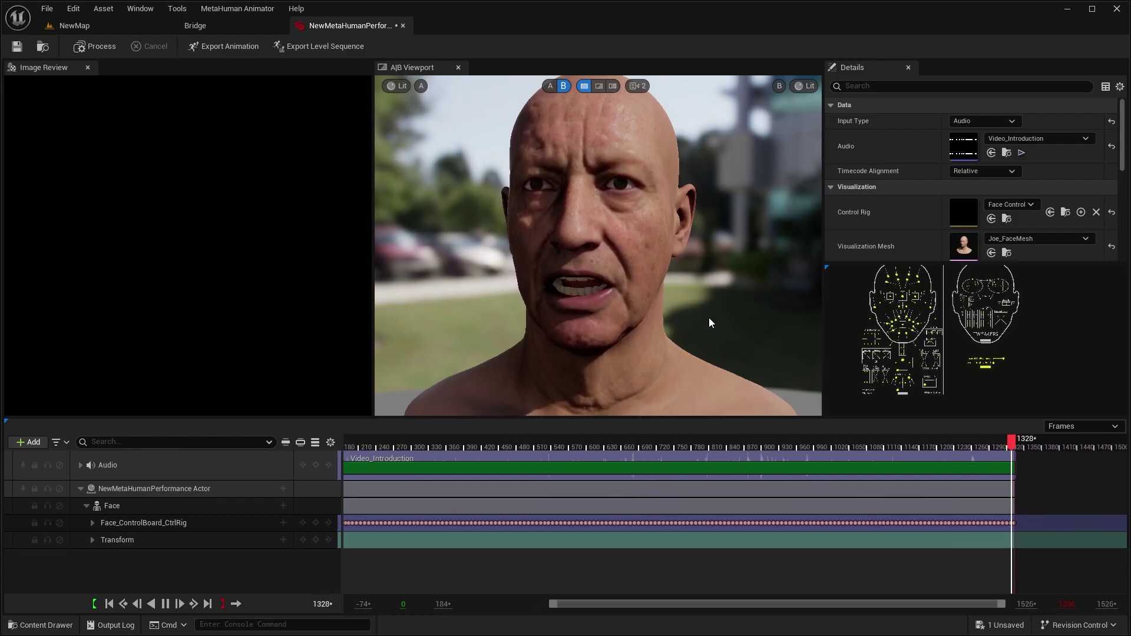
click(811, 447)
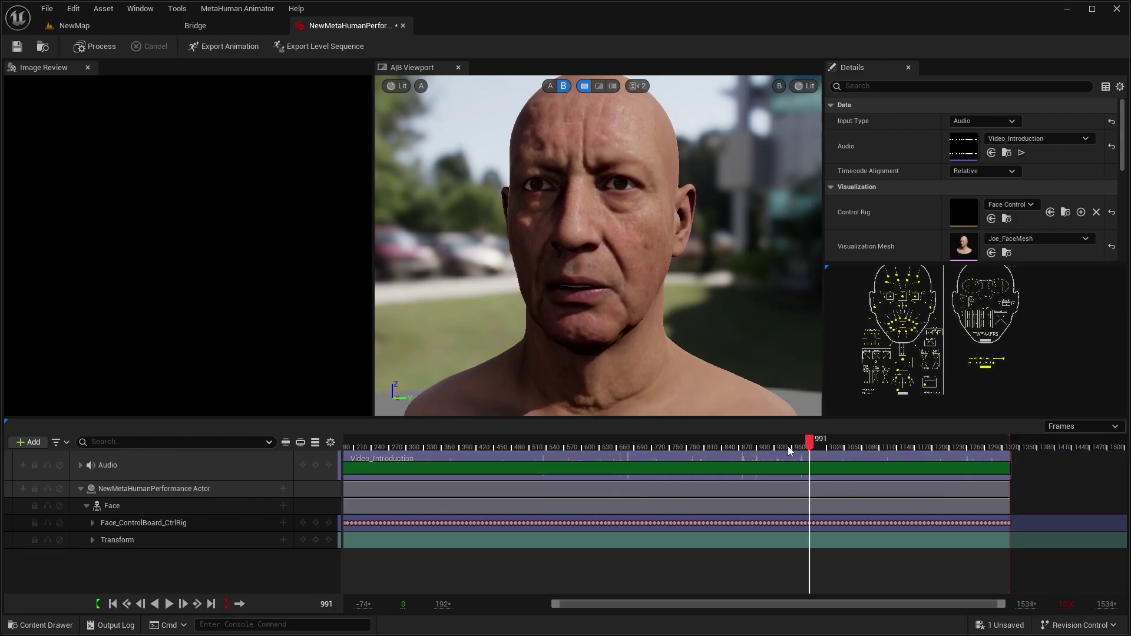
click(676, 440)
click(613, 446)
click(458, 444)
drag(667, 603, 583, 603)
click(512, 446)
click(464, 444)
scroll(903, 320, up, 2)
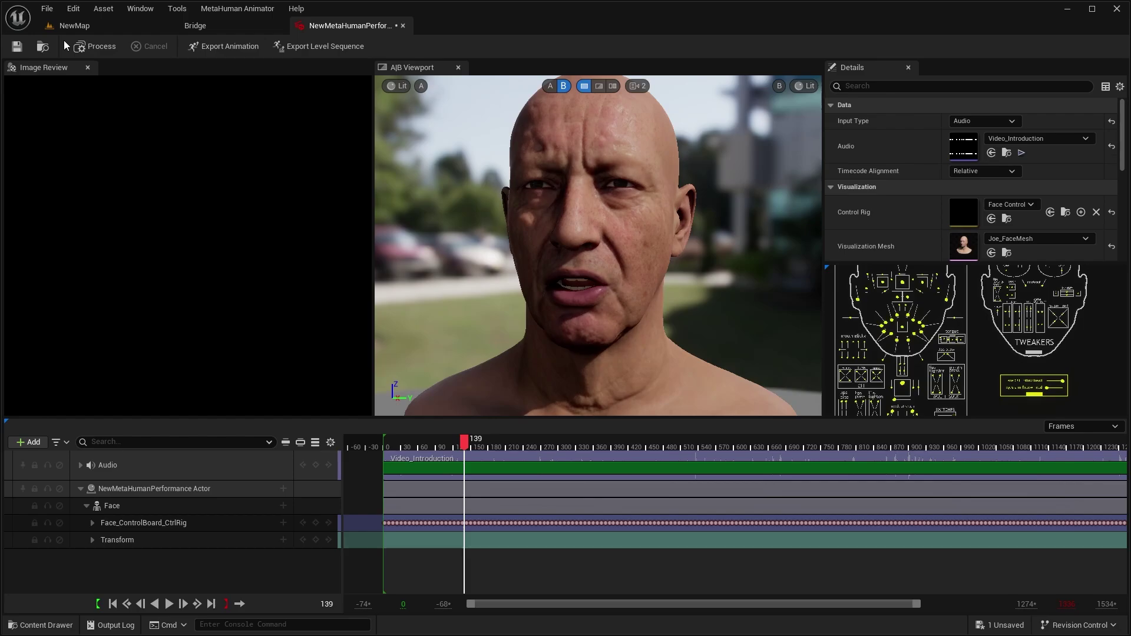
Orbit to a three-quarter view of the head and re-pick Joe_FaceMesh as the preview mesh.
drag(691, 193, 801, 199)
click(1038, 239)
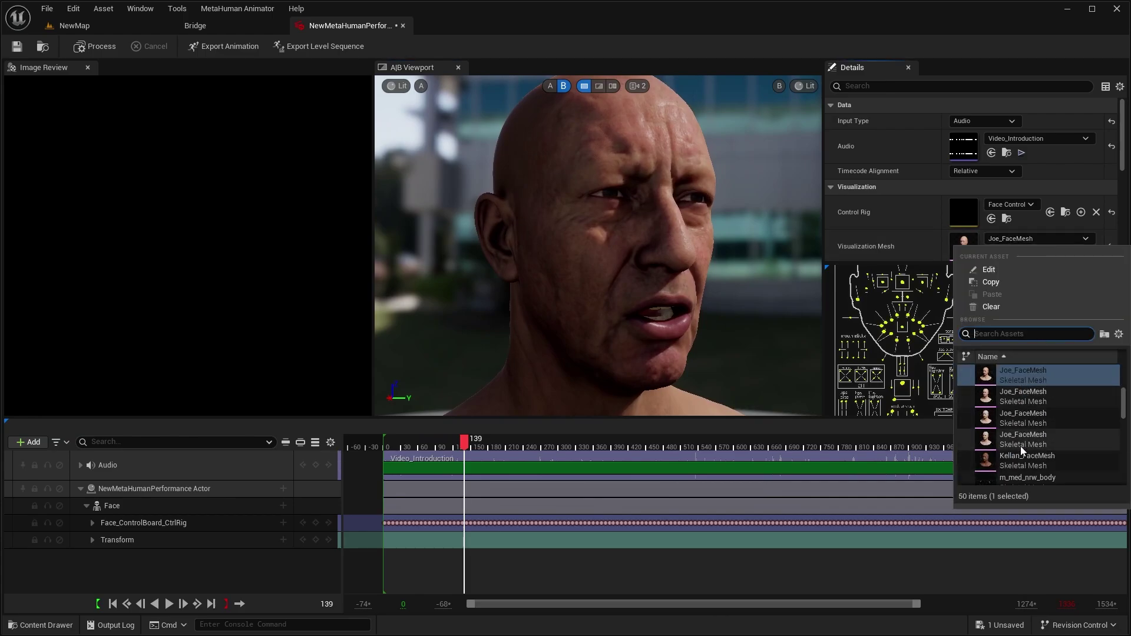
scroll(1021, 446, up, 1)
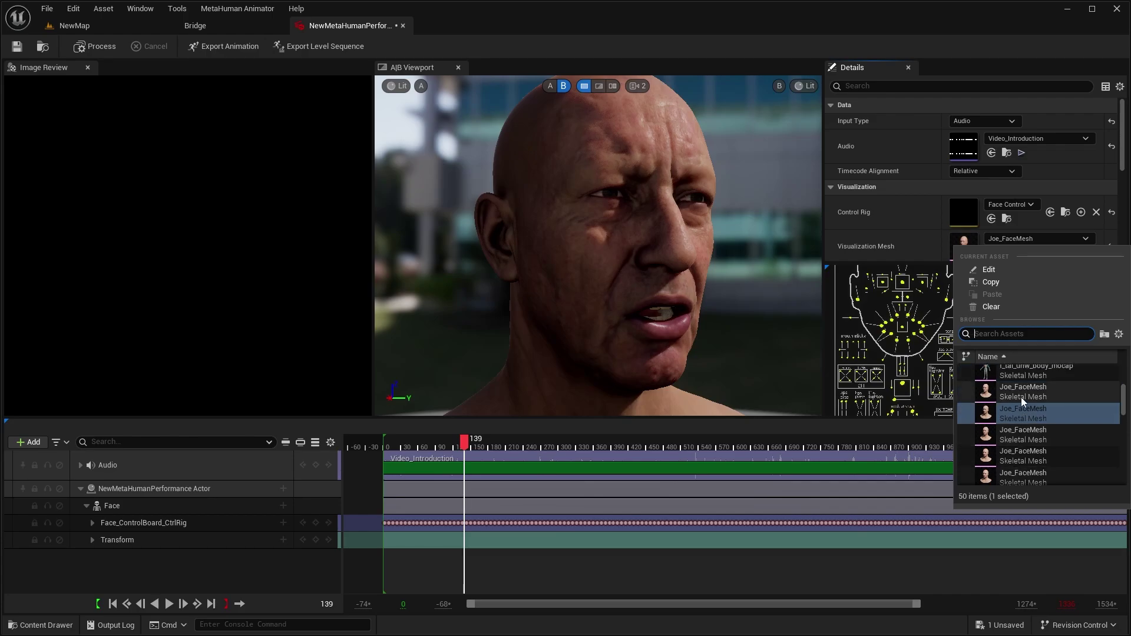
click(1020, 397)
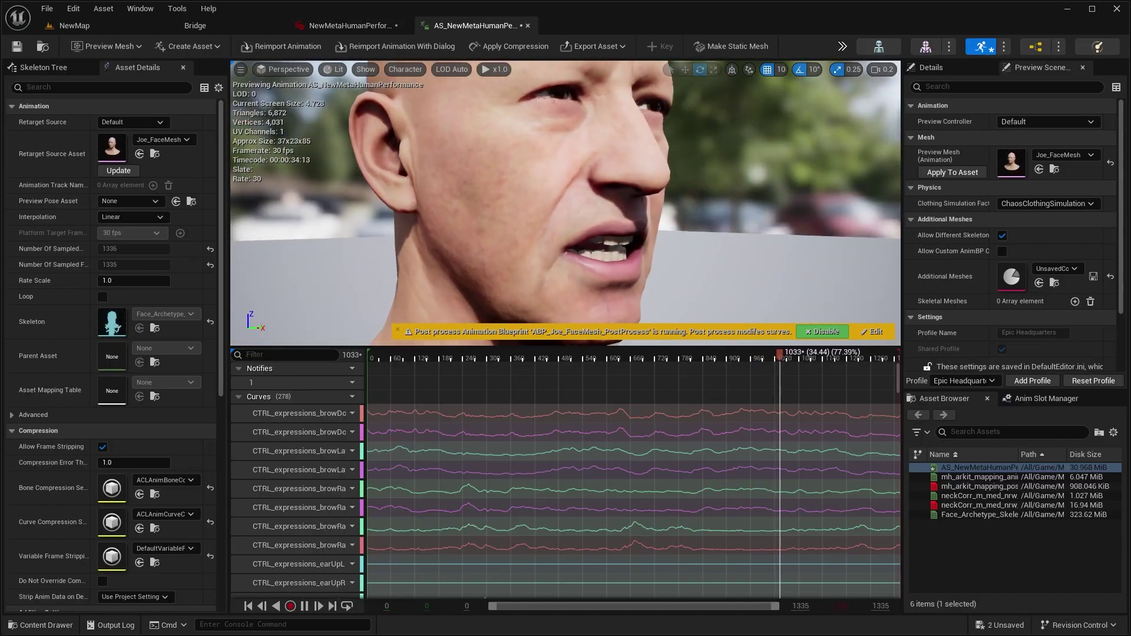
drag(484, 348, 483, 373)
drag(589, 236, 312, 95)
click(288, 69)
click(334, 69)
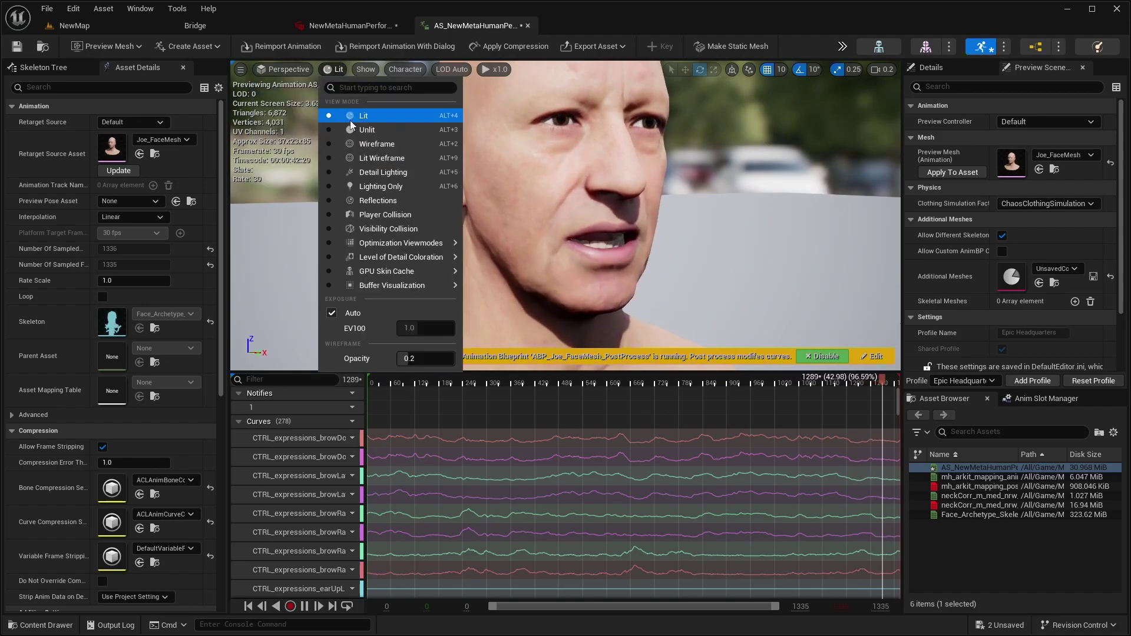
click(359, 144)
drag(658, 153, 662, 177)
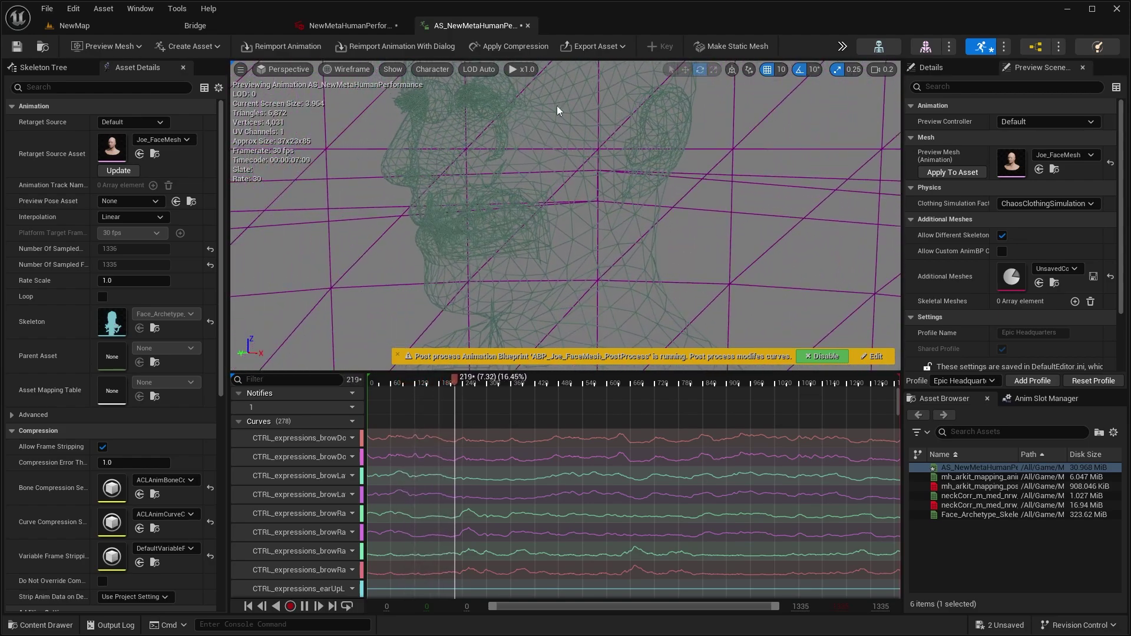
click(343, 71)
click(362, 116)
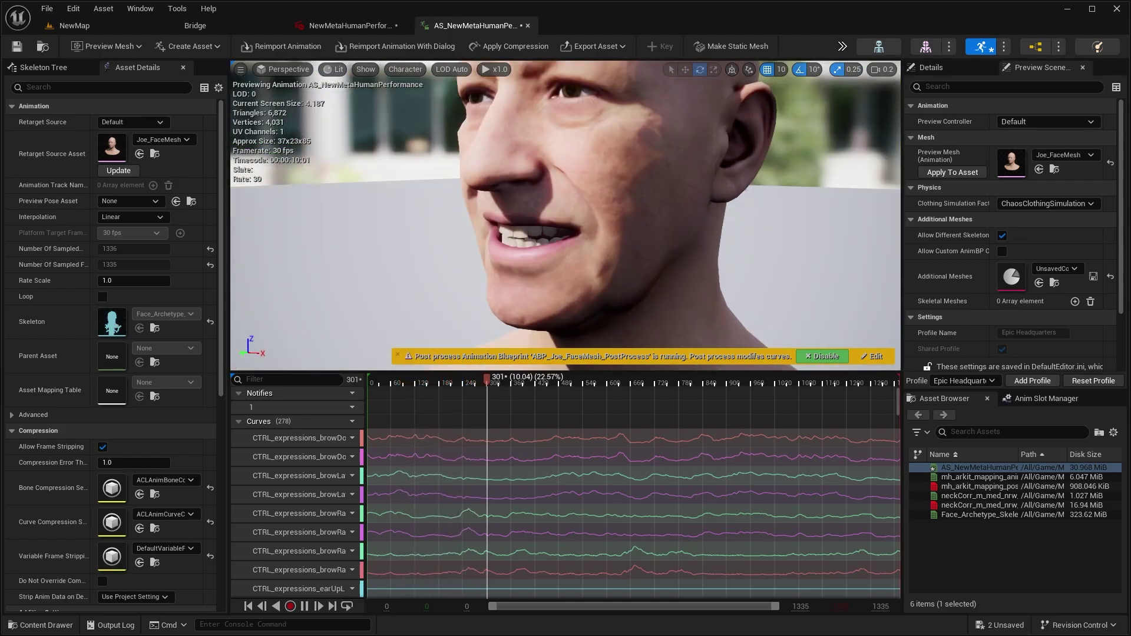
drag(565, 206, 601, 206)
drag(697, 181, 724, 185)
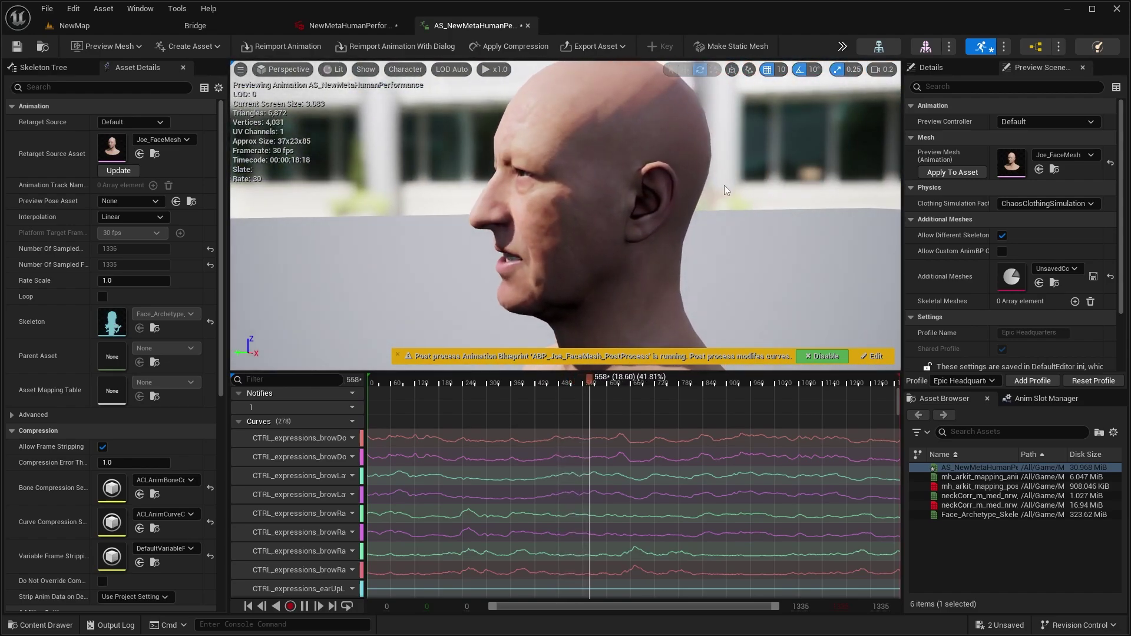
drag(724, 185, 624, 141)
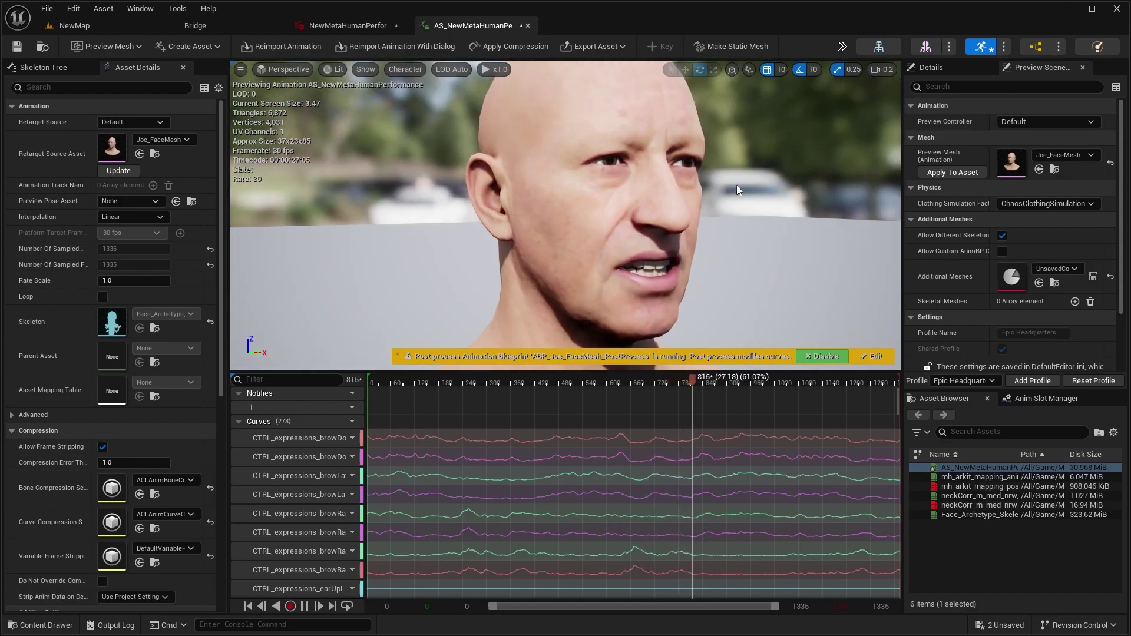
mouse_move(736, 185)
mouse_down()
mouse_move(653, 176)
mouse_move(737, 185)
mouse_up()
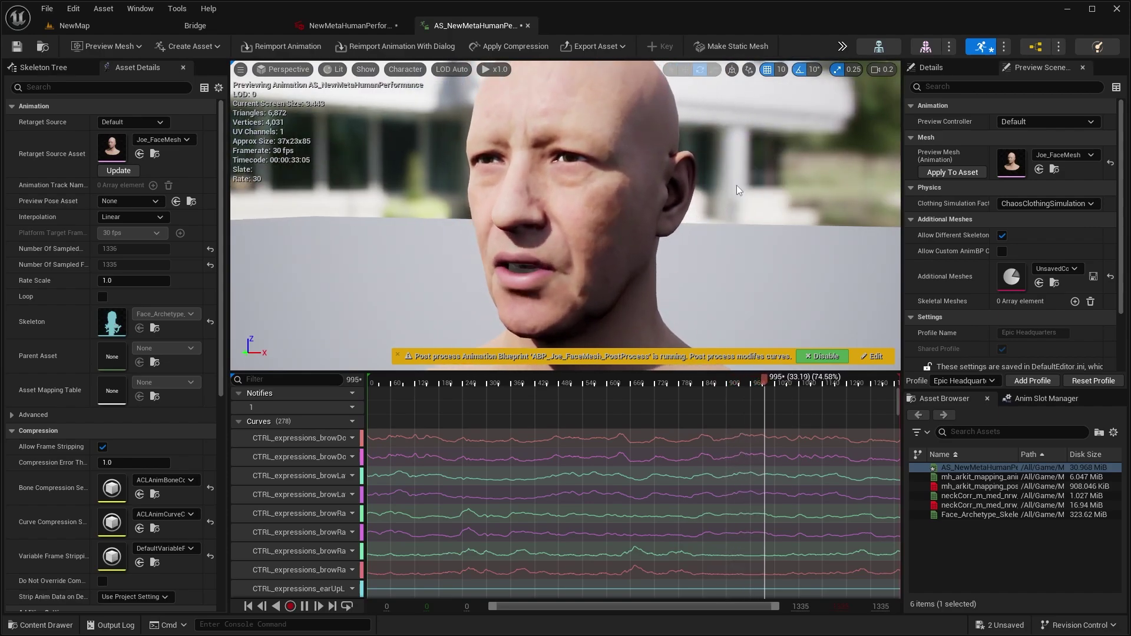
mouse_move(737, 185)
mouse_down()
mouse_move(784, 188)
mouse_move(737, 185)
mouse_up()
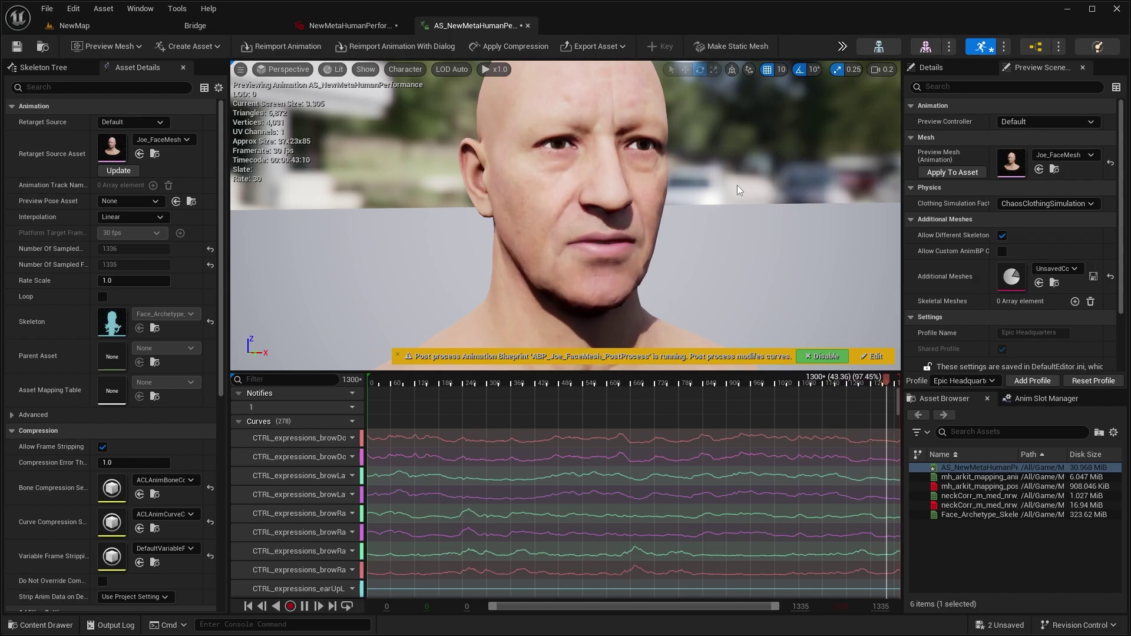
mouse_move(738, 185)
mouse_down()
mouse_move(707, 177)
mouse_move(752, 182)
mouse_up()
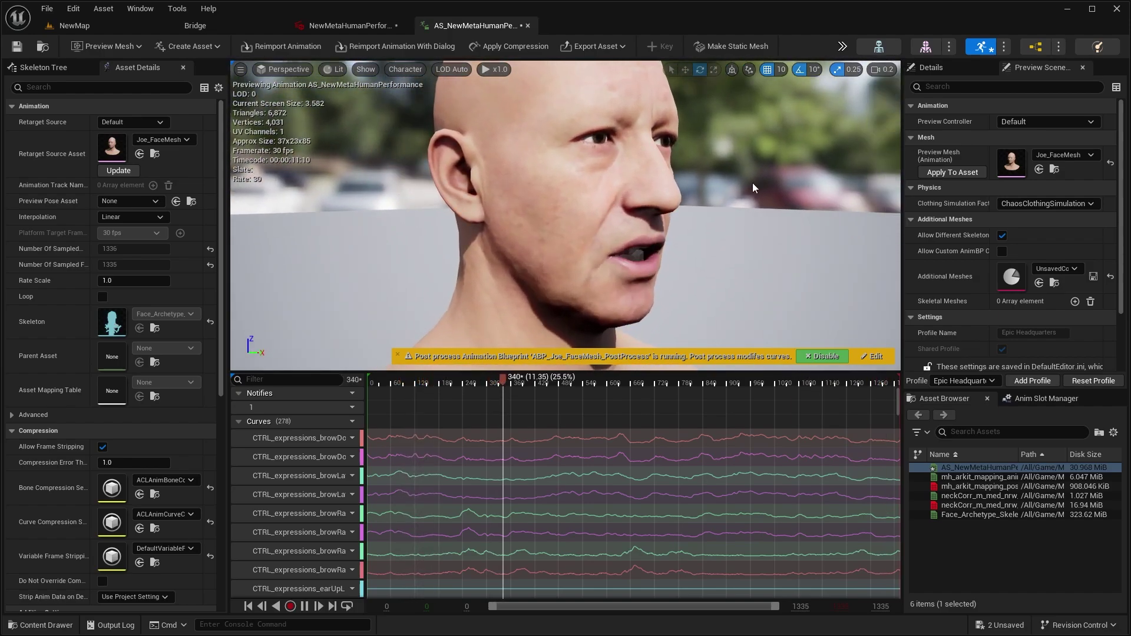